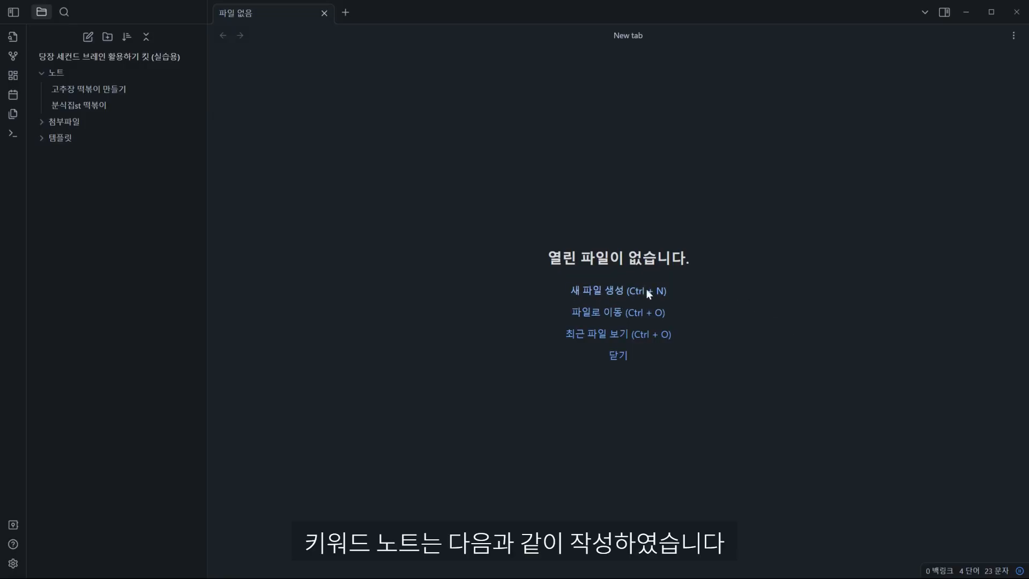
Create a new note and title it 요리
click(622, 289)
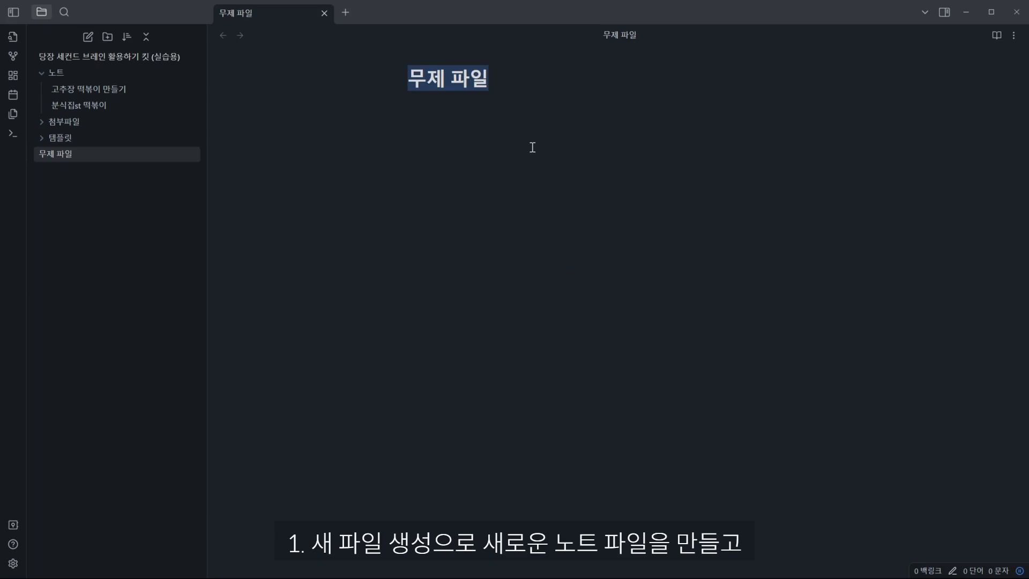
text(ㅇ)
text(리)
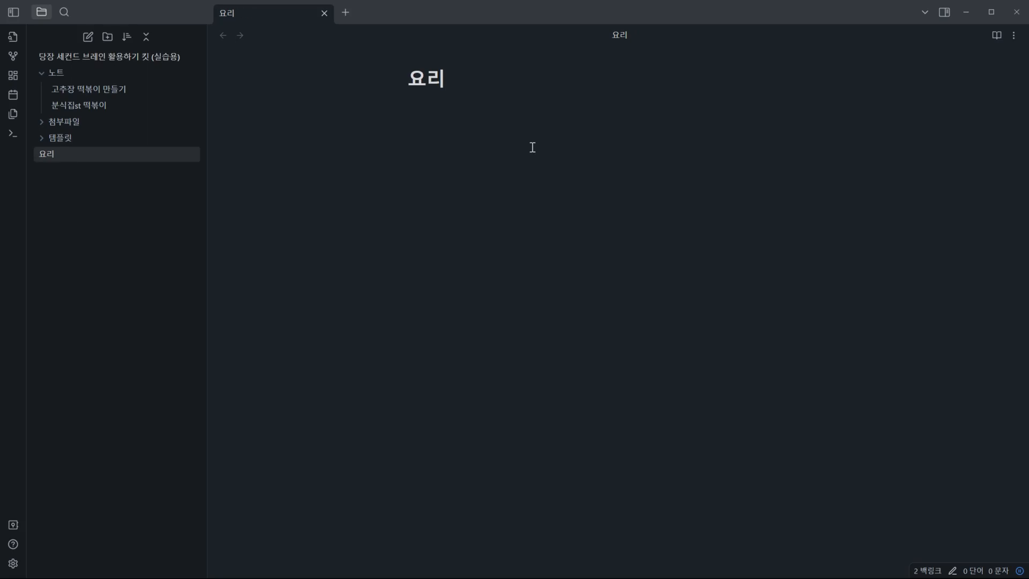
Apply the 키워드노트 template to the 요리 note and move the note into the 노트 folder
key(alt+e)
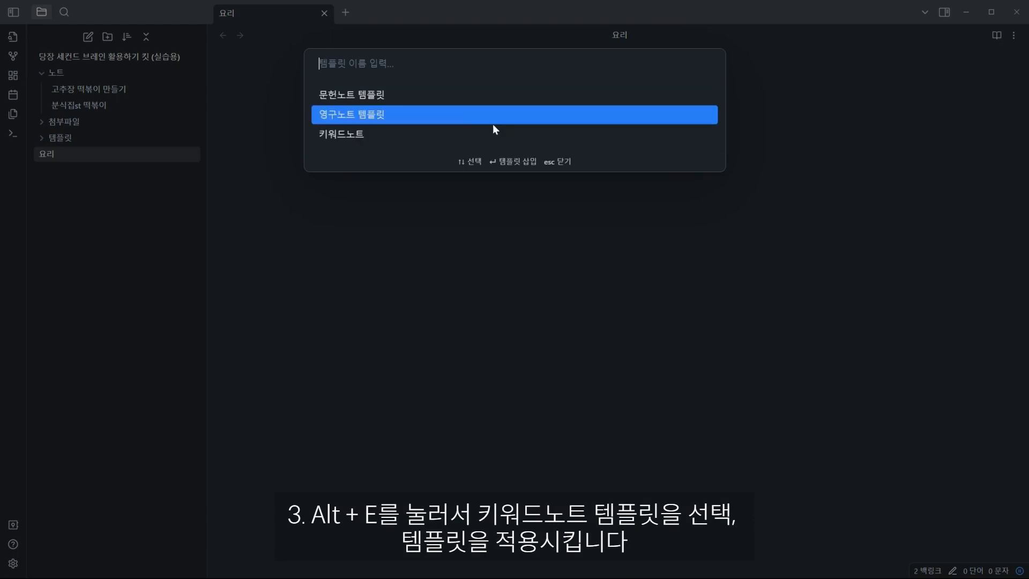
click(351, 143)
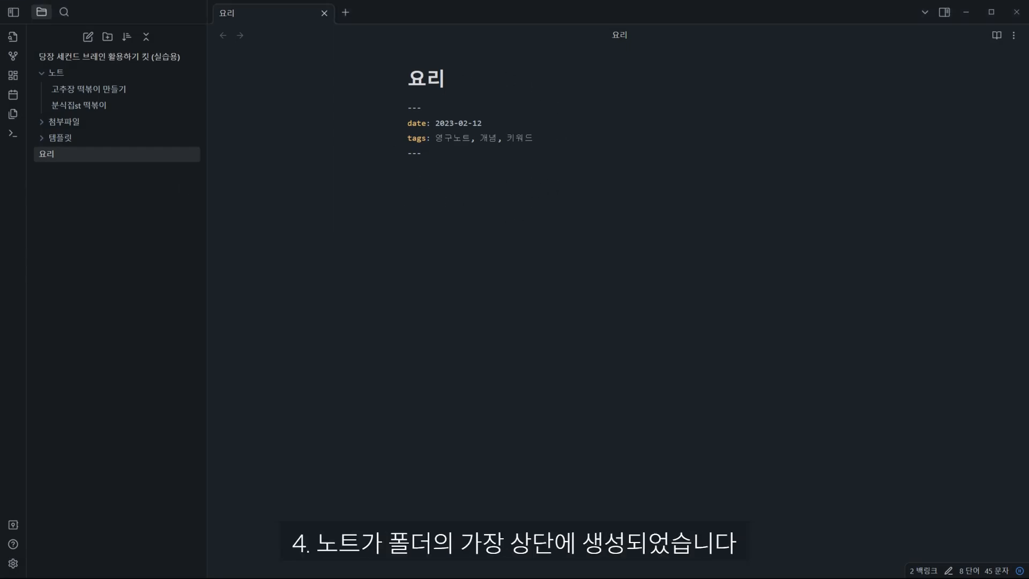
click(517, 157)
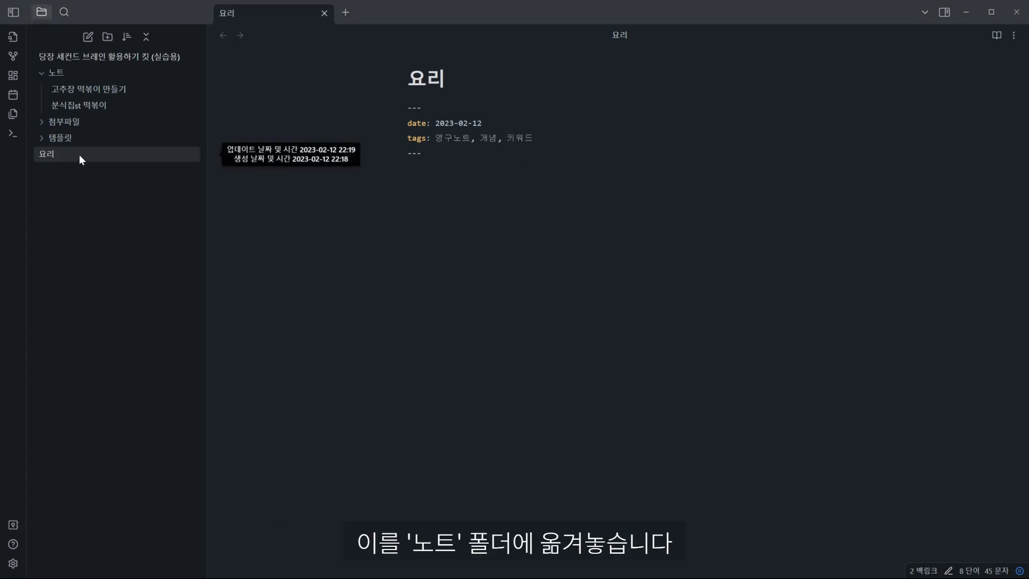
drag(79, 154, 85, 72)
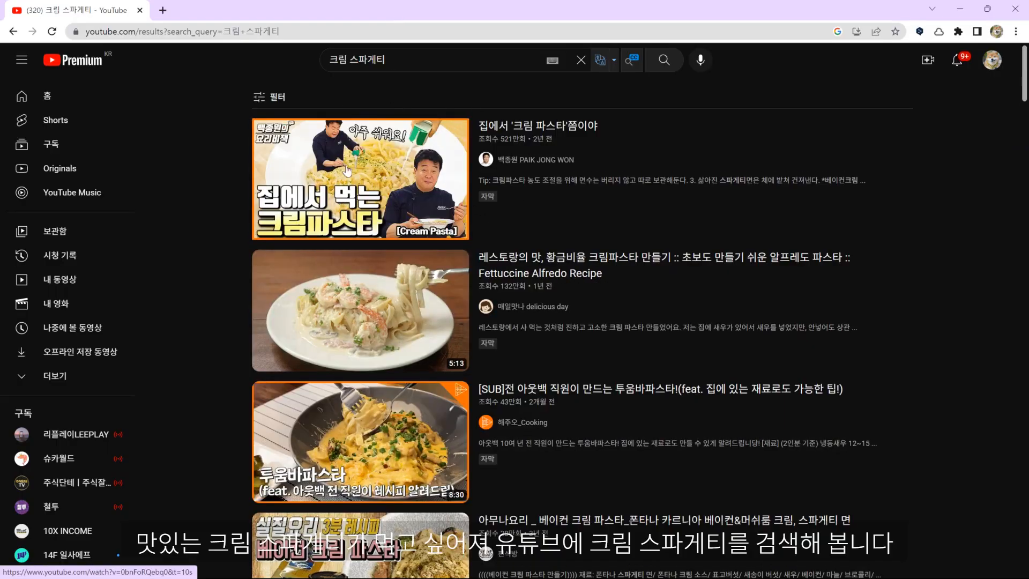
In YouTube, open the video 집에서 '크림 파스타'쯤이야 from the 크림 스파게티 results, pause it and copy its share link
click(380, 199)
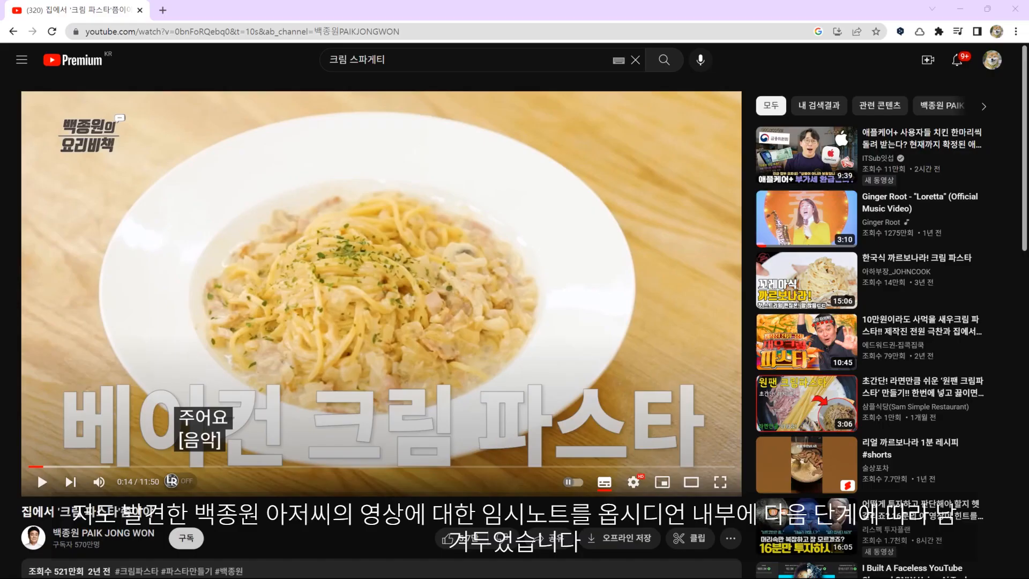
click(279, 296)
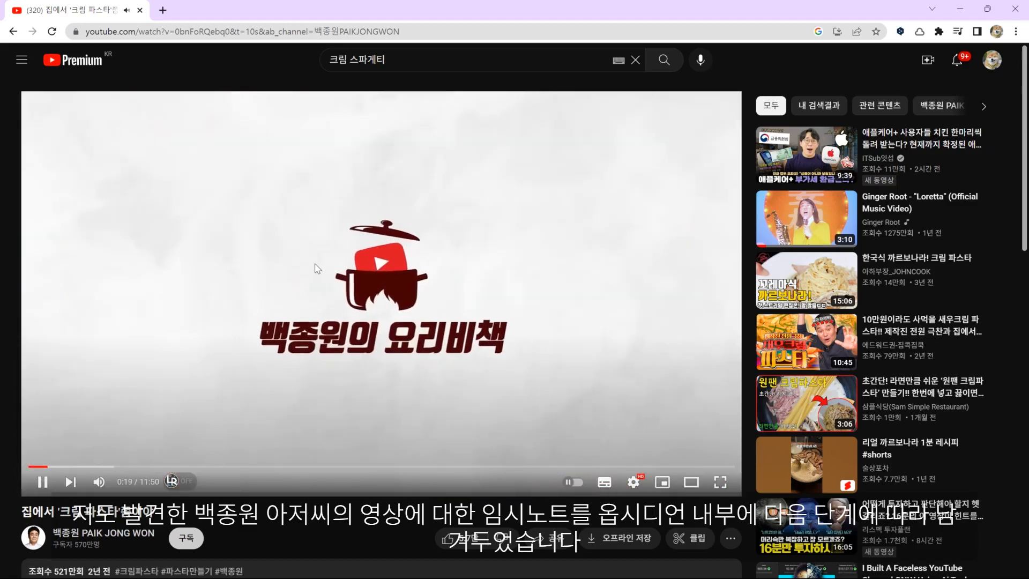
click(37, 474)
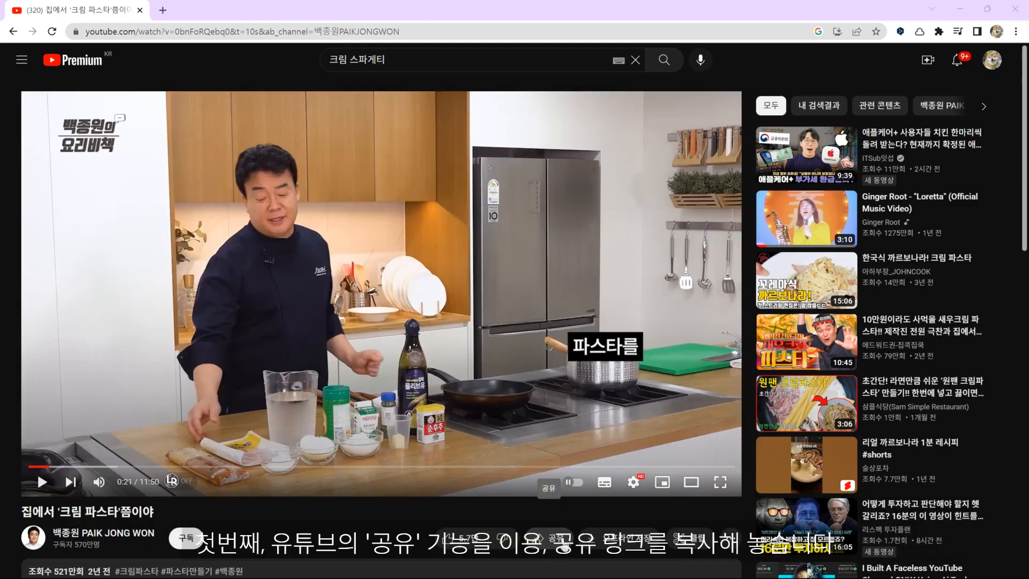
click(552, 538)
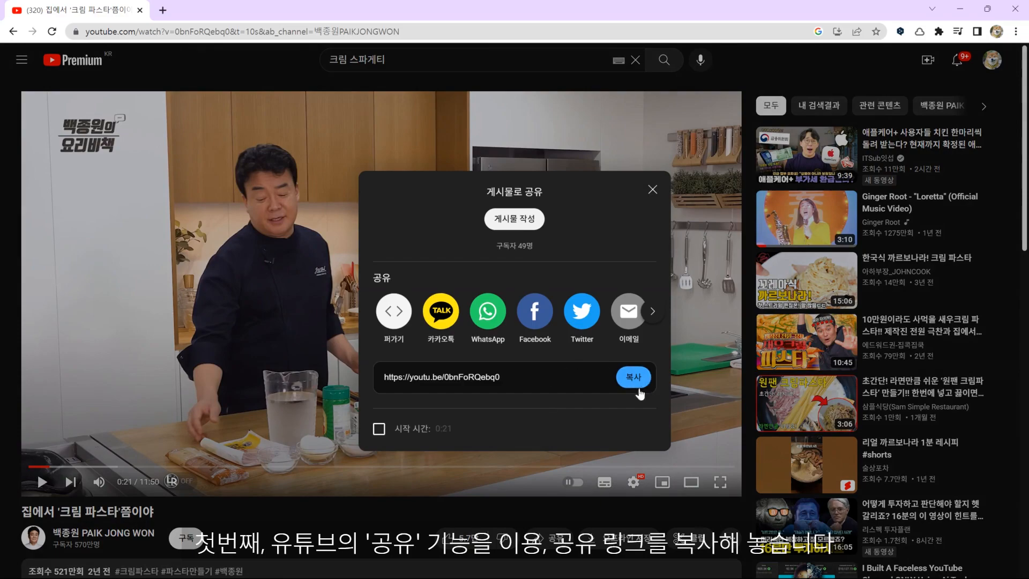
click(635, 377)
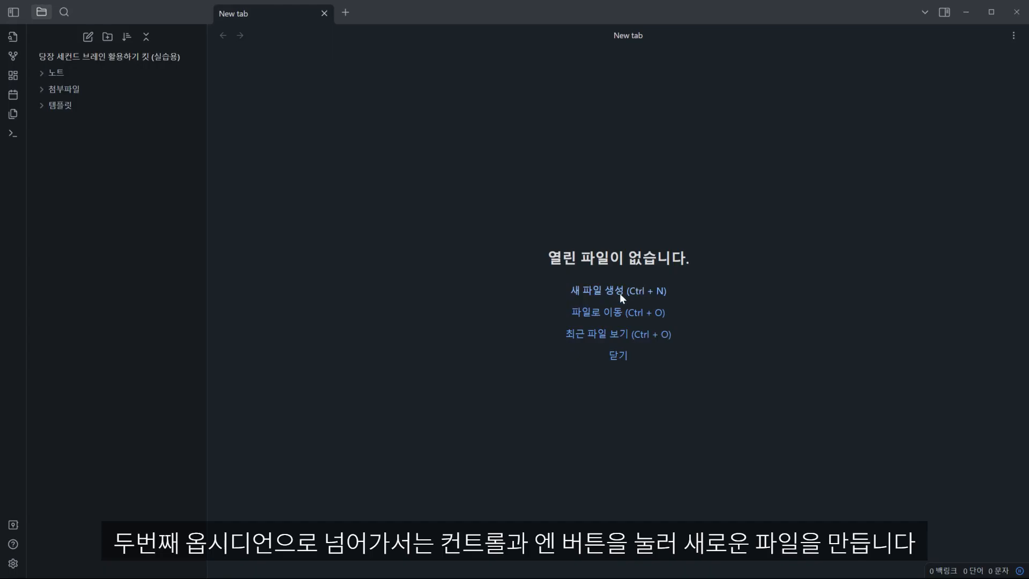
In Obsidian, create a new note titled 백종원 크림파스타 만들기 and paste the copied video link into its body
key(ctrl+n)
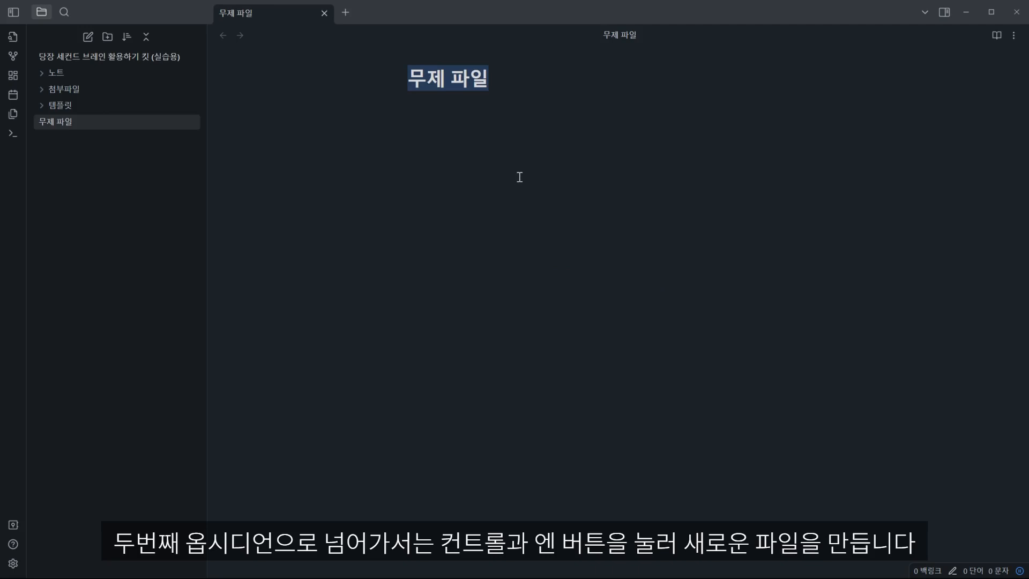
text(배)
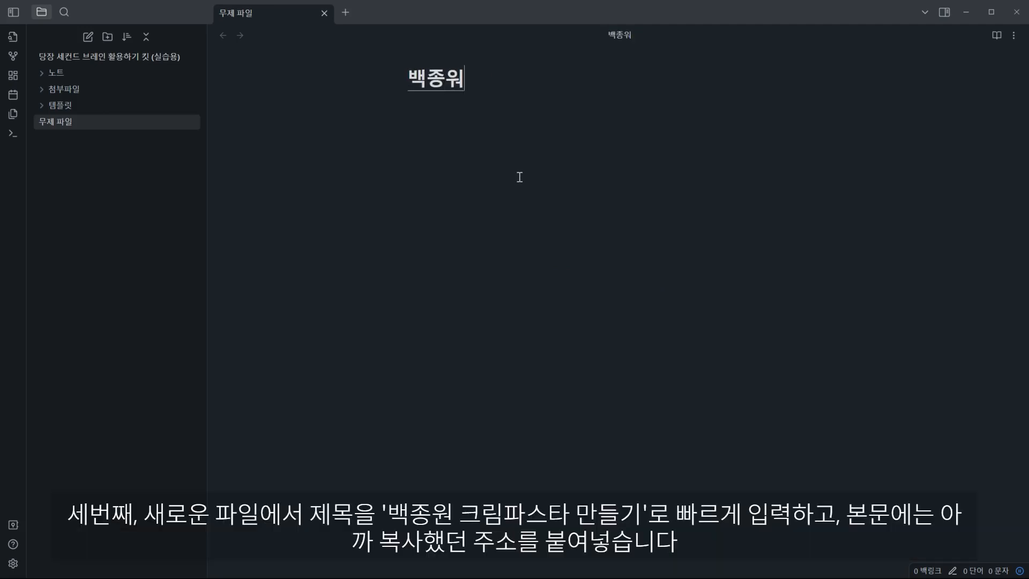
text(종원 크림파스)
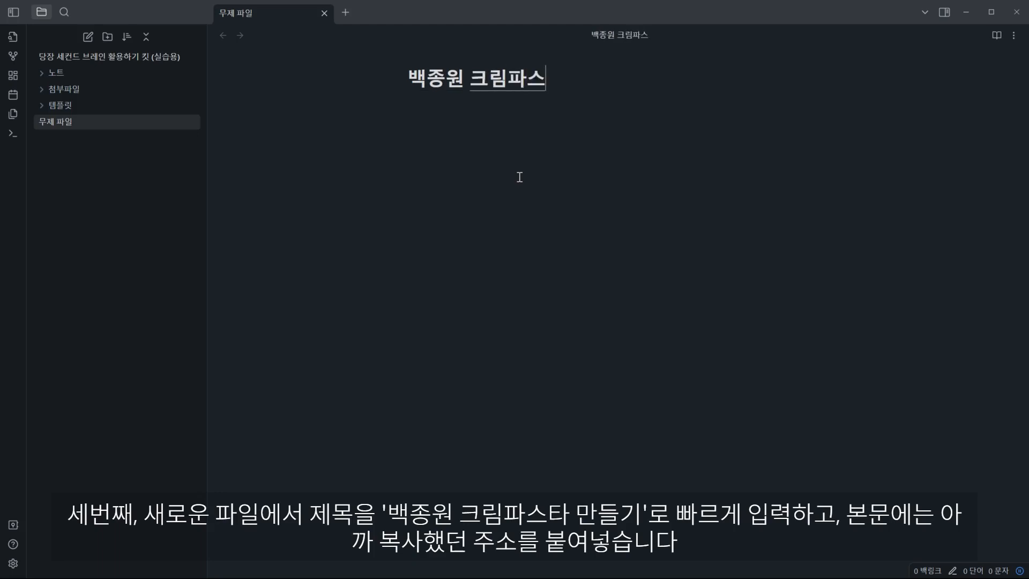
text(타 만드들기)
key(Return)
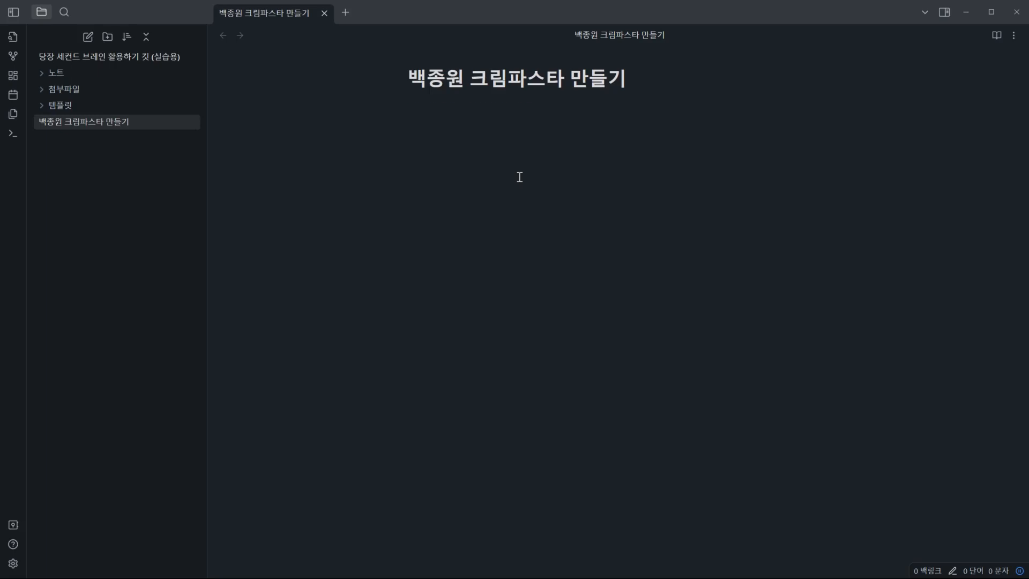
key(ctrl+v)
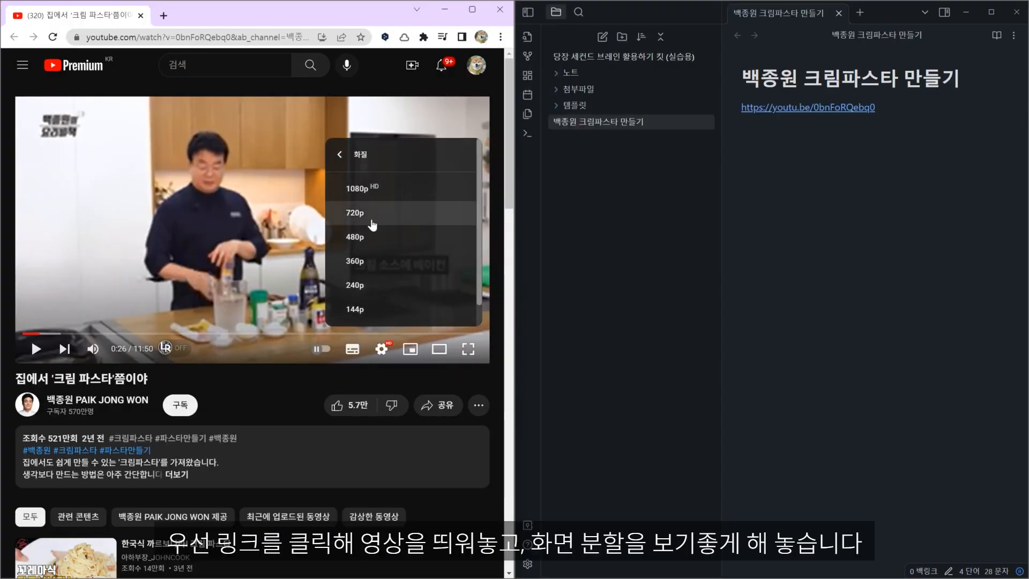
Set the YouTube video's quality to 720p, play it briefly and pause it
click(399, 216)
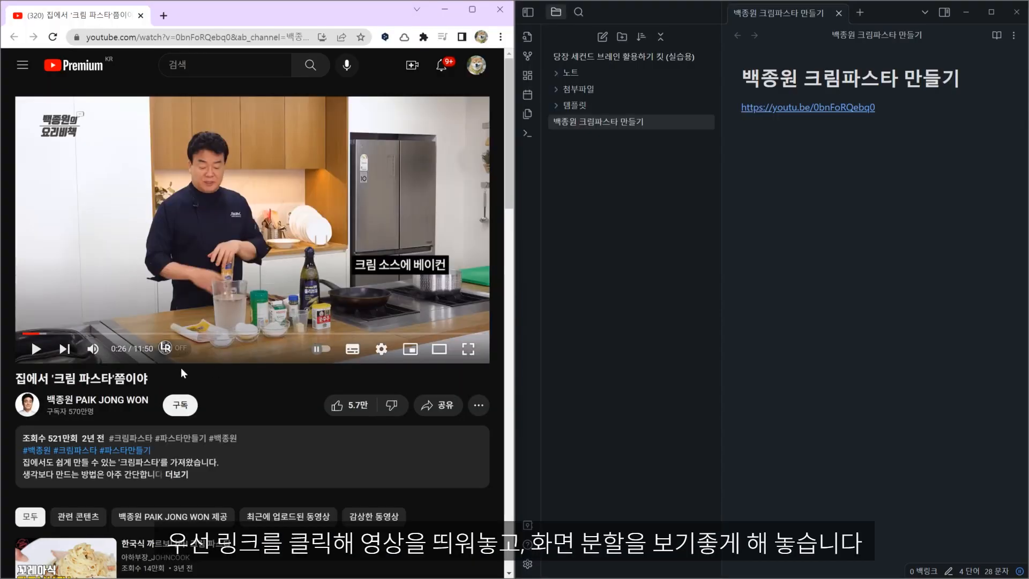
click(37, 349)
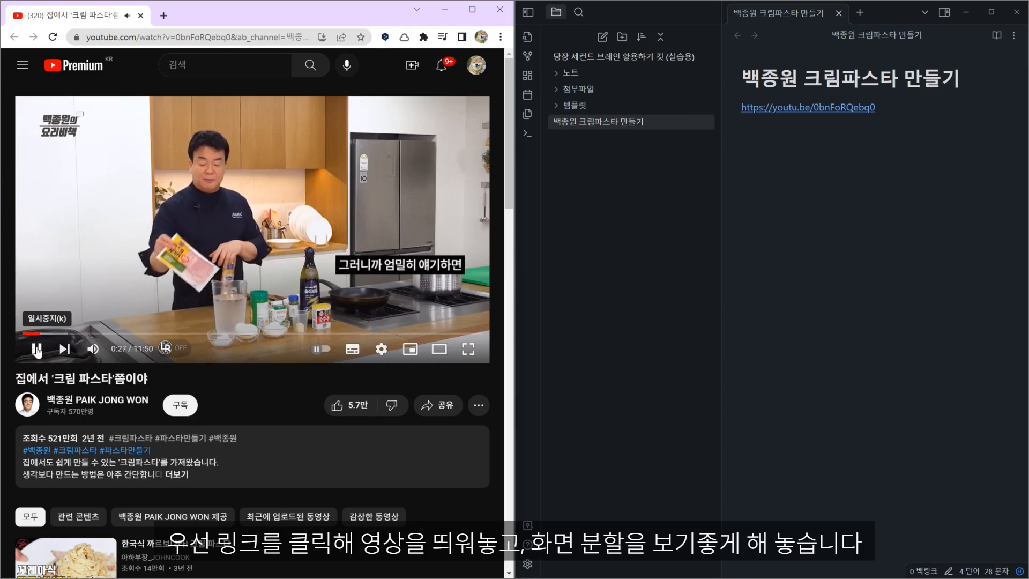
click(37, 349)
Add empty lines above the link in the pasta note and apply the 문헌노트 템플릿 template there
click(741, 107)
key(Return)
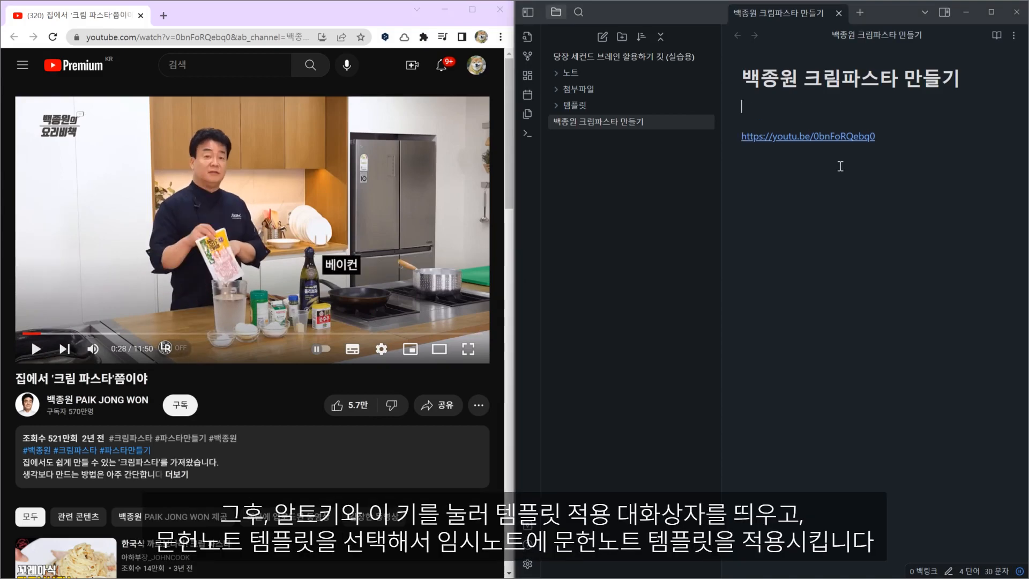
key(alt+e)
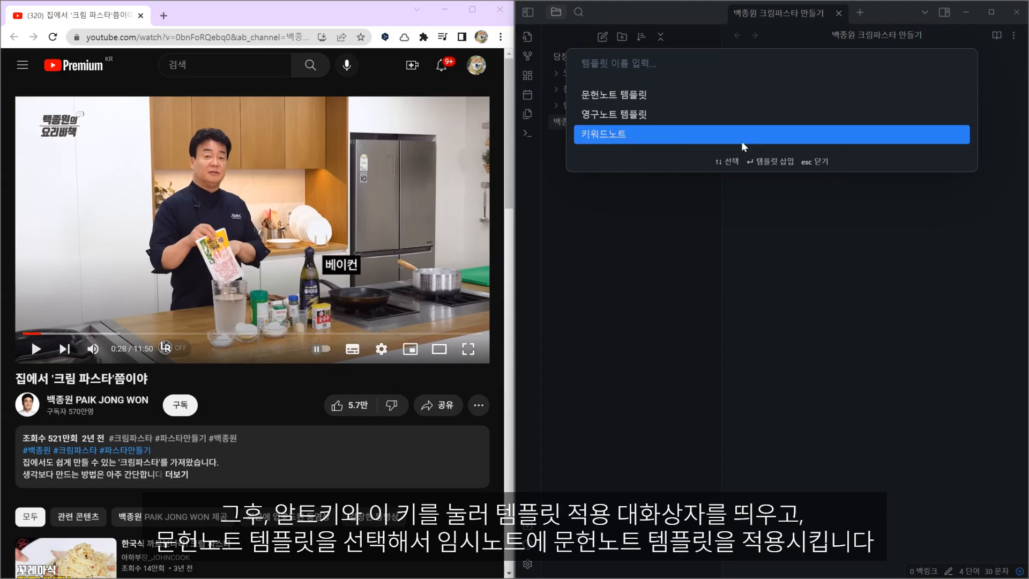
click(659, 103)
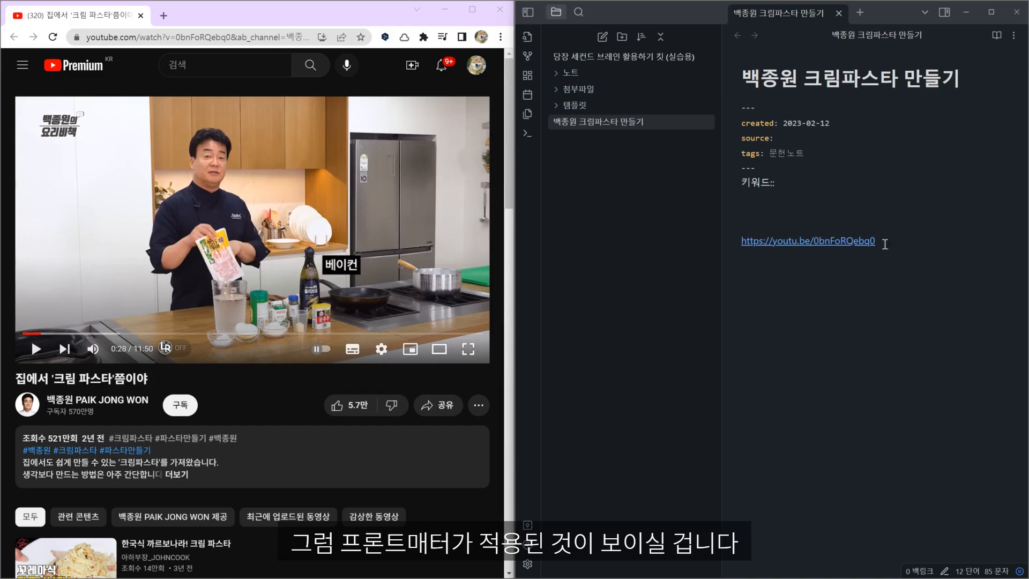
Replace the note title with the video title 집에서 '크림 파스타'쯤이야 and move the video link into the source field
drag(14, 378, 161, 377)
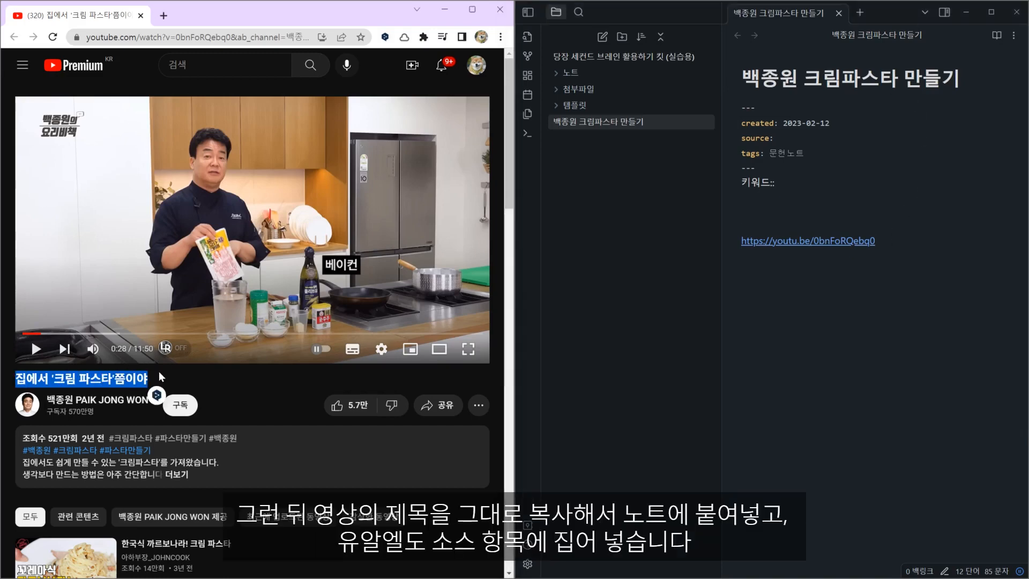
click(780, 79)
drag(749, 79, 950, 80)
key(ctrl+x)
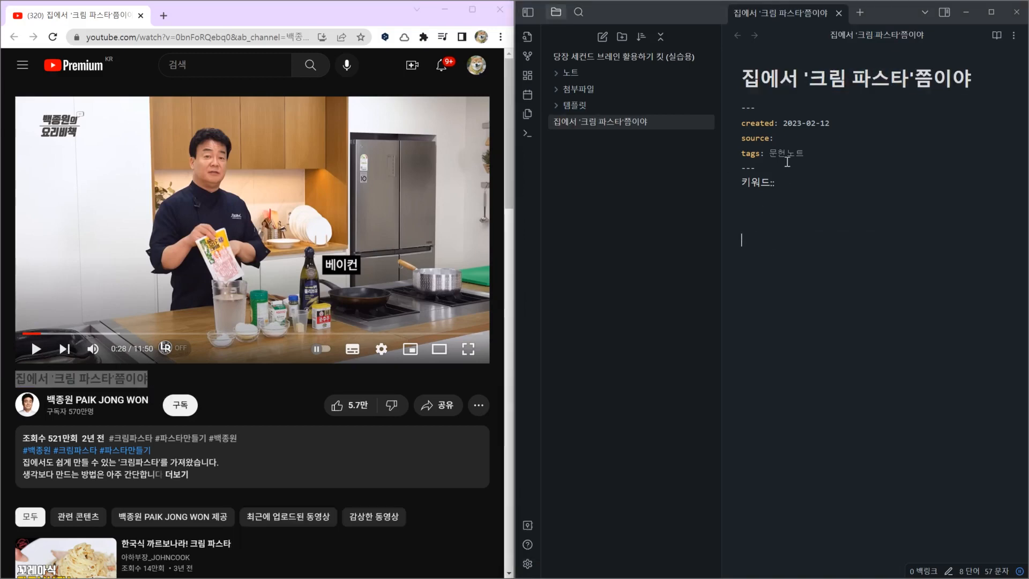
key(ctrl+v)
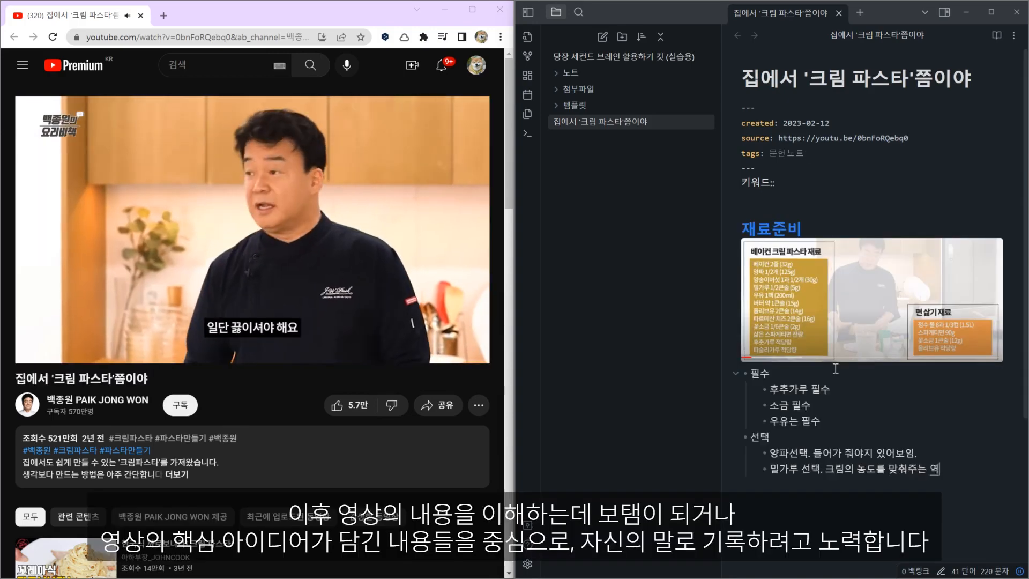
Complete the flour bullet under 선택 so it ends with "역할. 없으면 농도 조절 어려울 수 있음."
text(할)
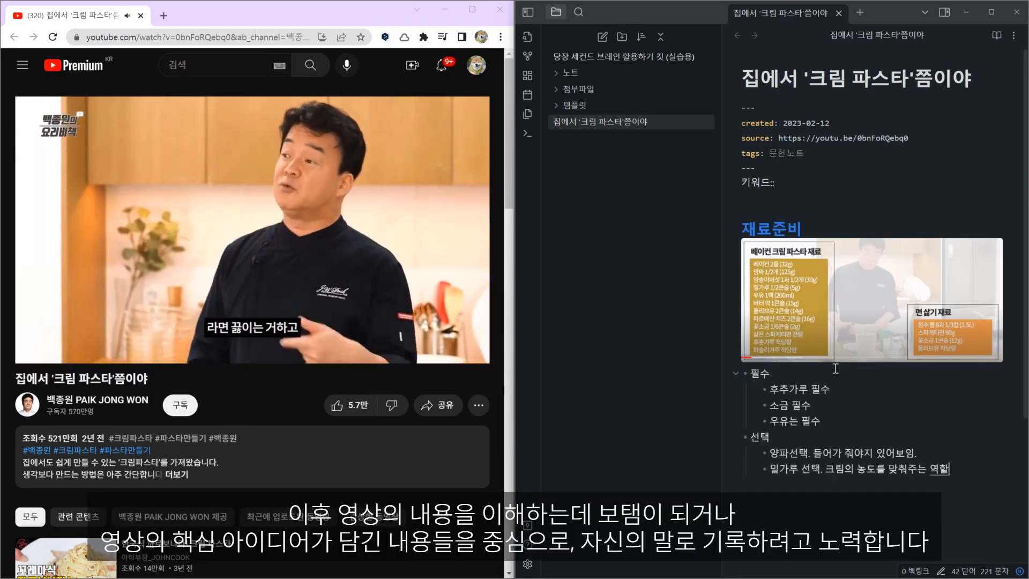
text(. 없으면 농도 조절 어려울)
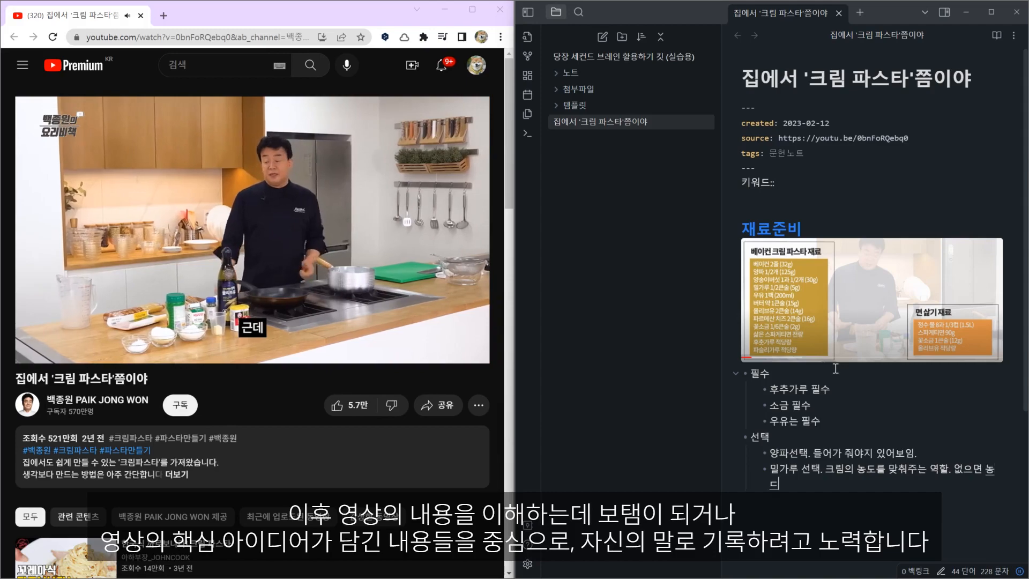
text( 수 있음.)
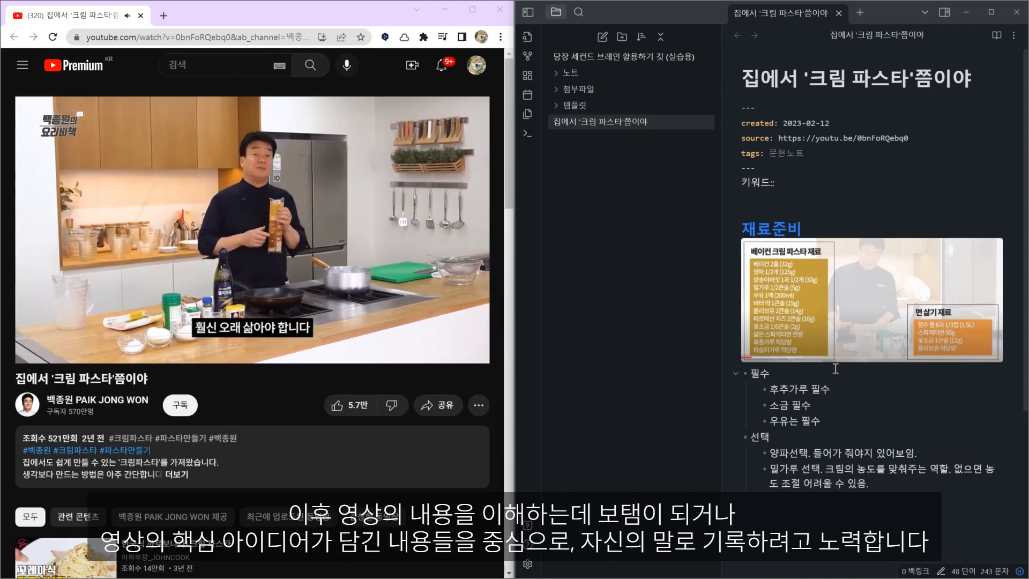
key(Return)
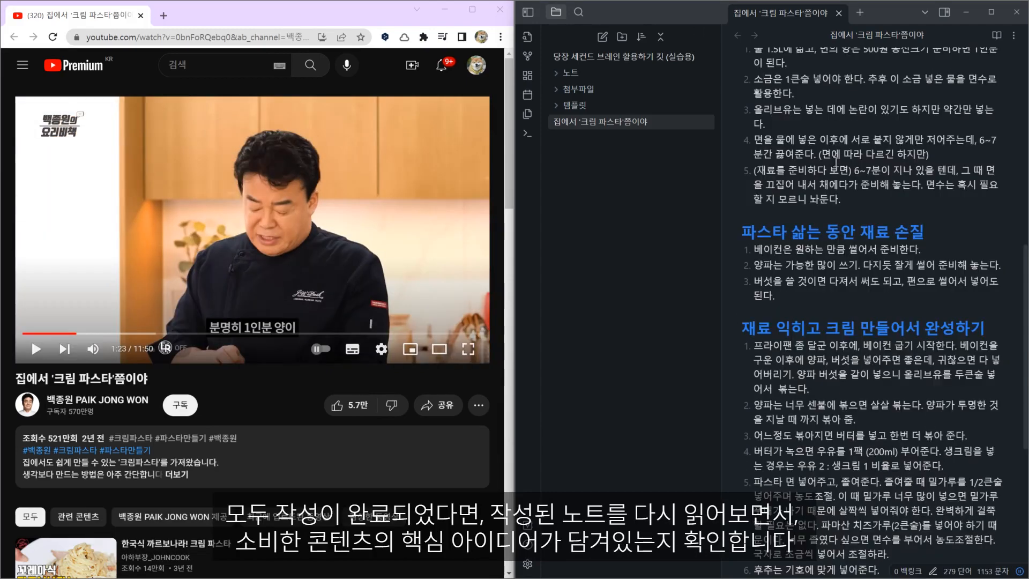
Review the finished recipe note from the ingredient list through the final cooking steps
scroll(830, 247, up, 10)
scroll(829, 247, down, 10)
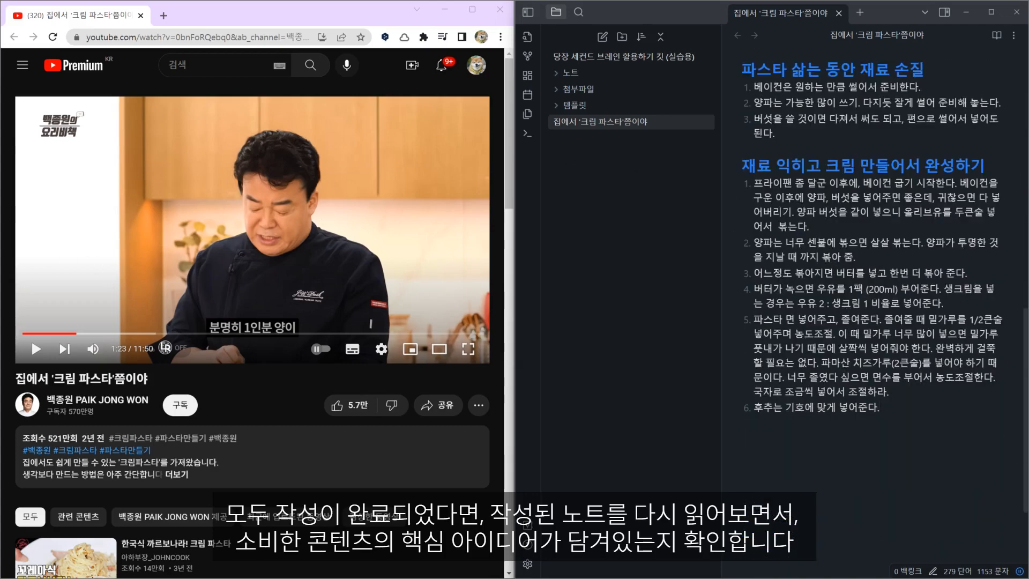
scroll(826, 276, up, 10)
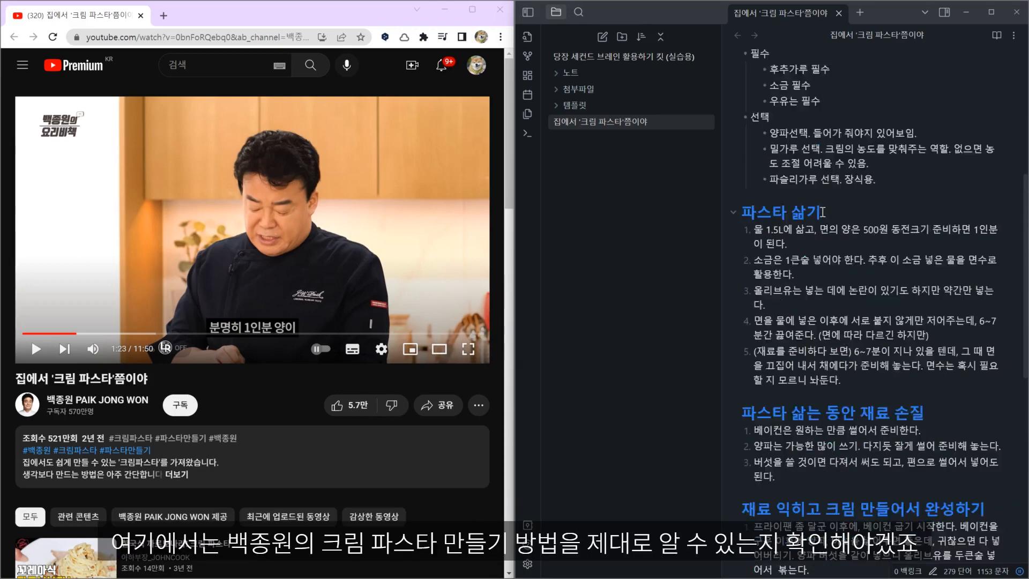
scroll(826, 276, down, 5)
scroll(826, 276, down, 3)
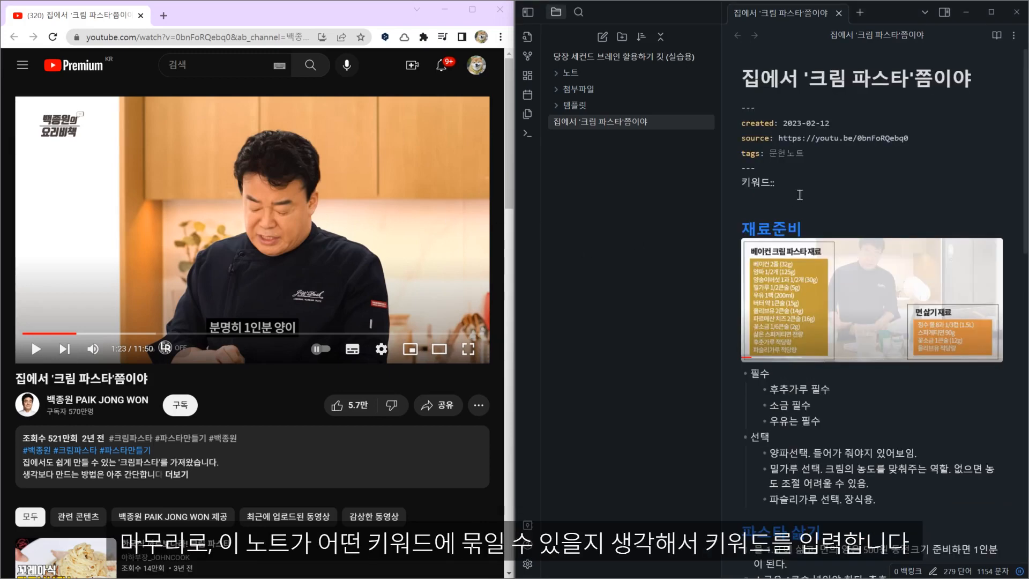
Add a link to the existing 요리 note in the 키워드 field
click(808, 182)
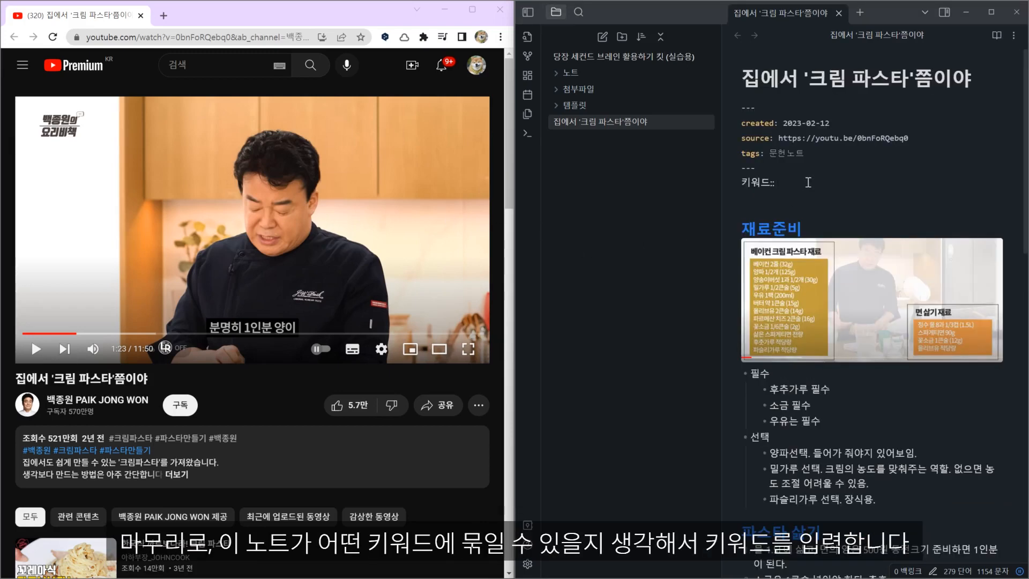
text([[)
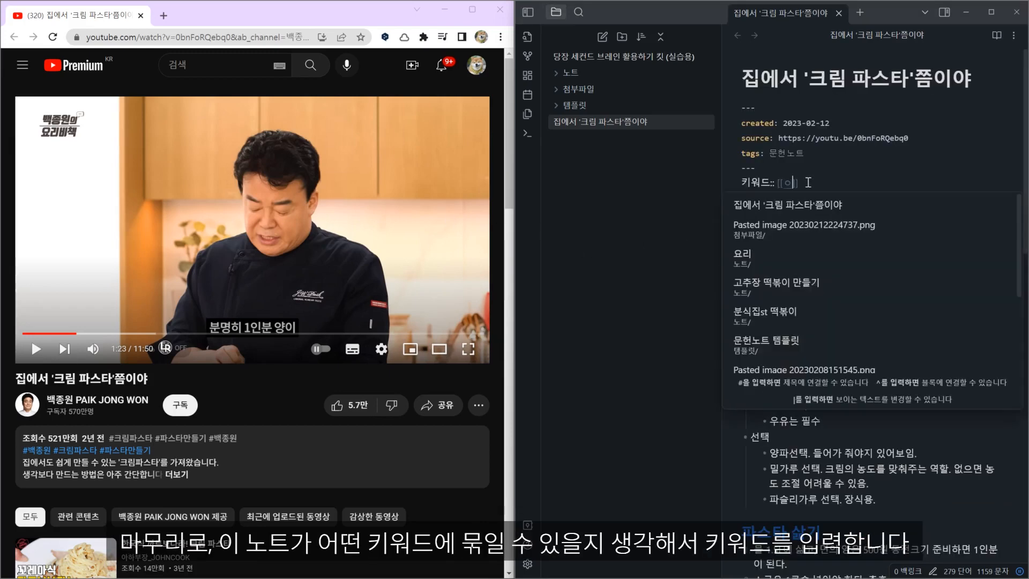
text(요리)
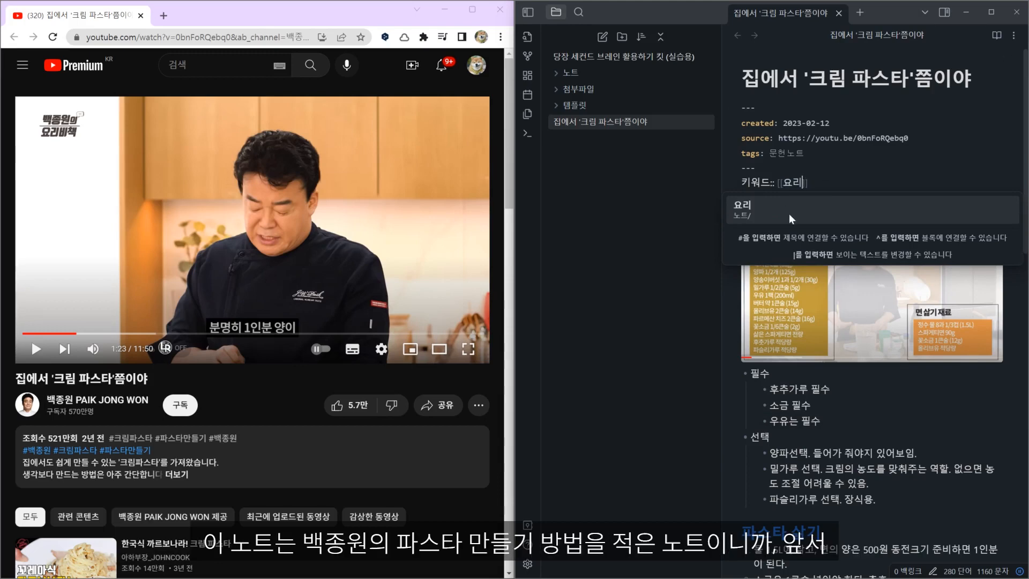
click(789, 217)
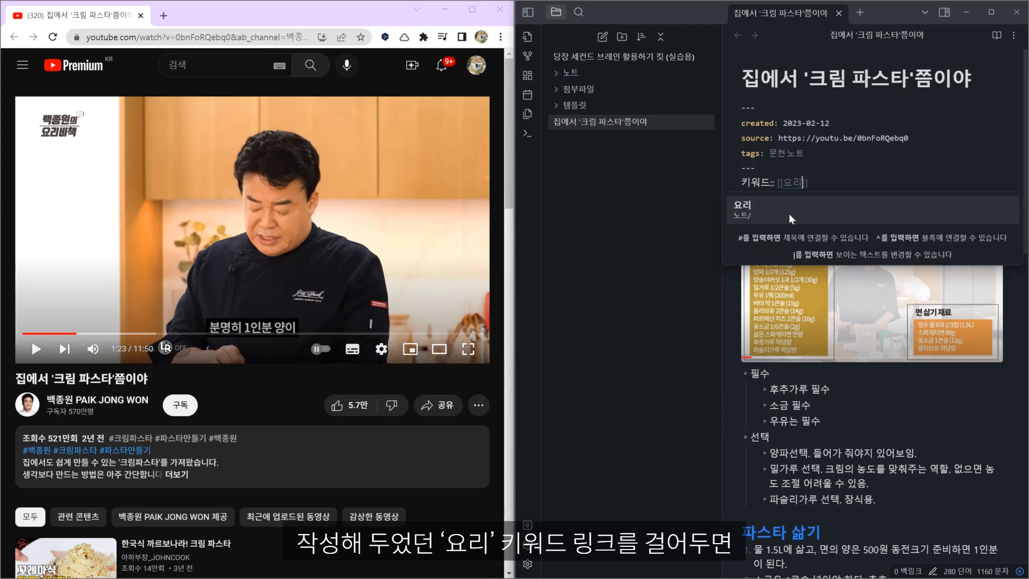
Insert the suggested 요리 note as the keyword link, and look through the finished literature note from the ingredients to the final cooking steps
click(790, 217)
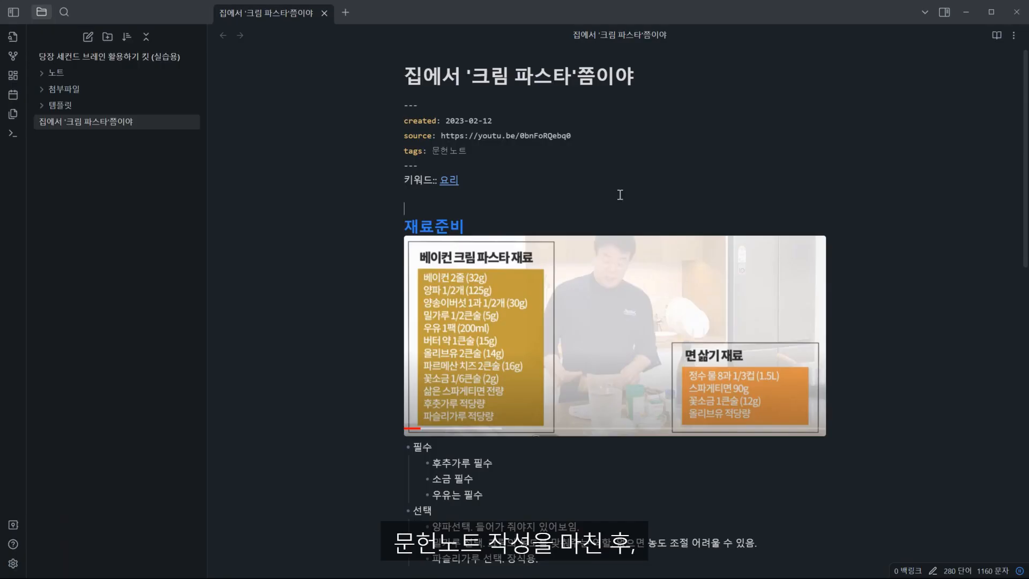
scroll(611, 198, down, 6)
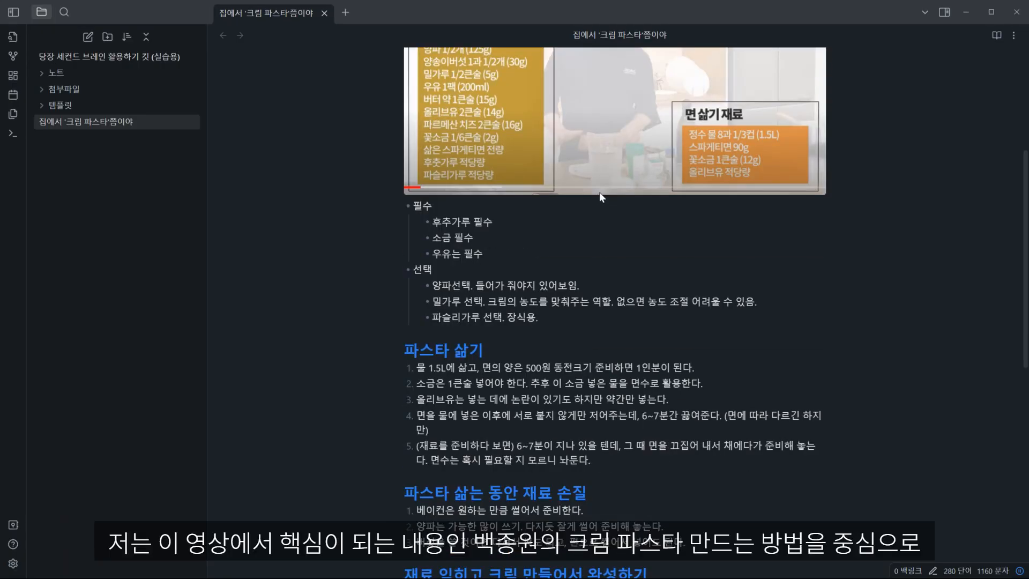
scroll(599, 195, down, 4)
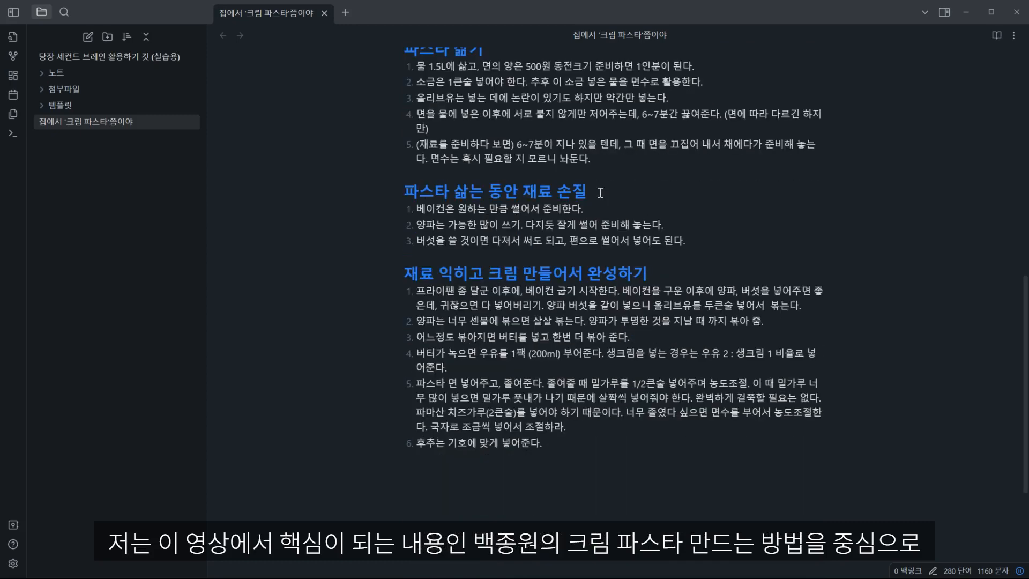
scroll(600, 190, up, 3)
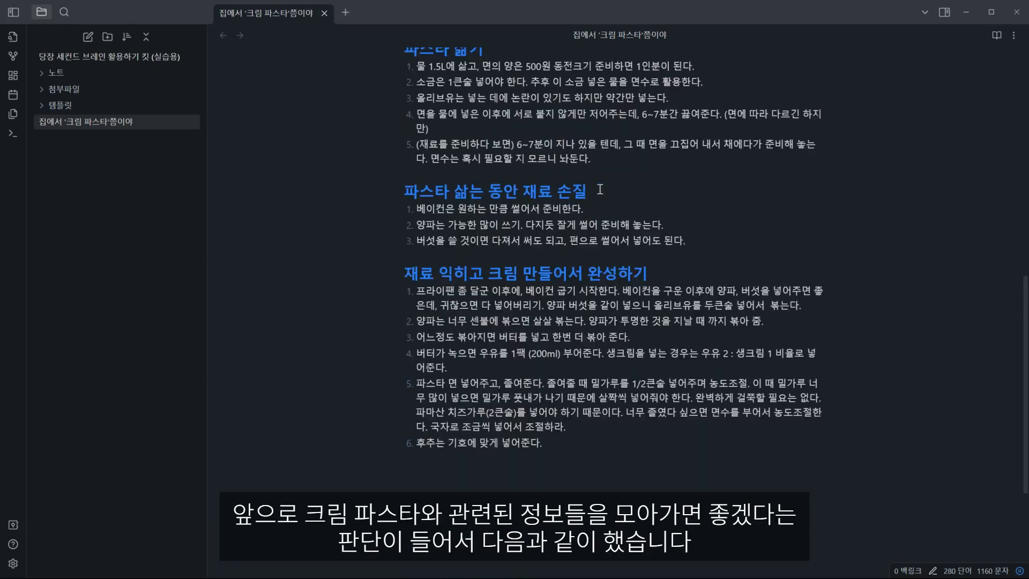
scroll(599, 188, up, 7)
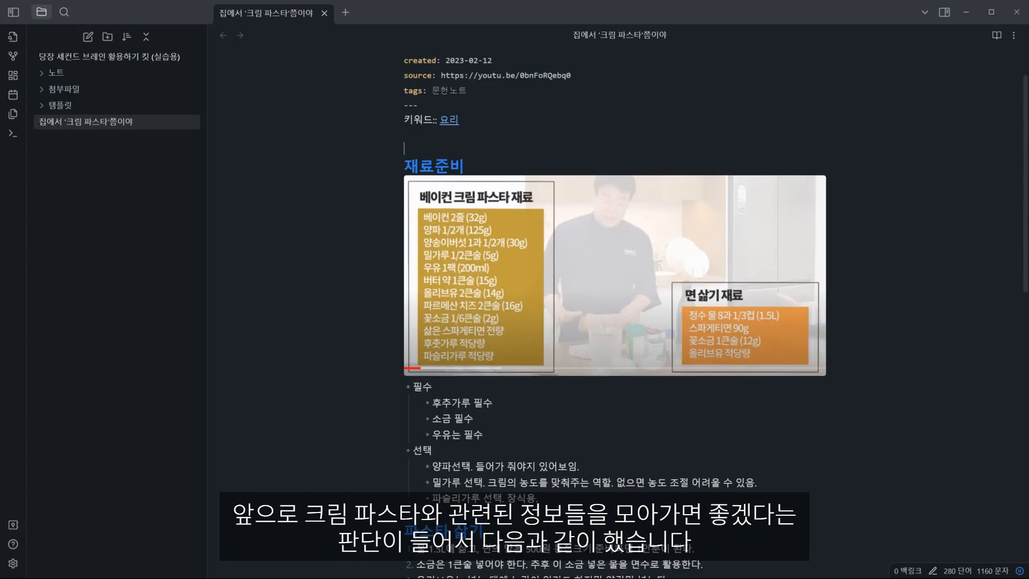
Extract everything from the 재료준비 heading to the end of the recipe into a new note named 크림 파스타 만들기
scroll(478, 163, down, 5)
drag(478, 162, 593, 311)
scroll(491, 208, down, 4)
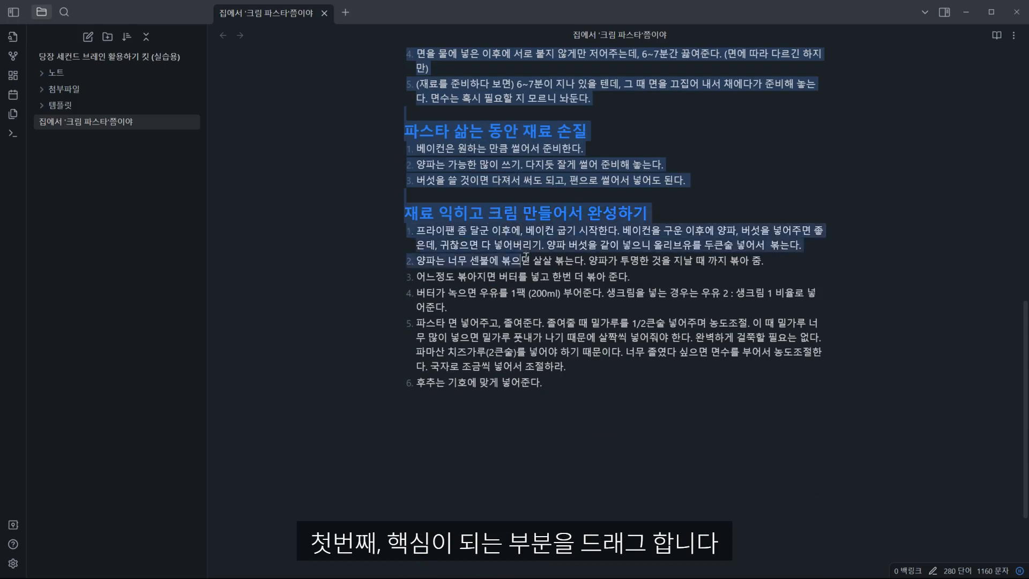
key(ctrl+shift+m)
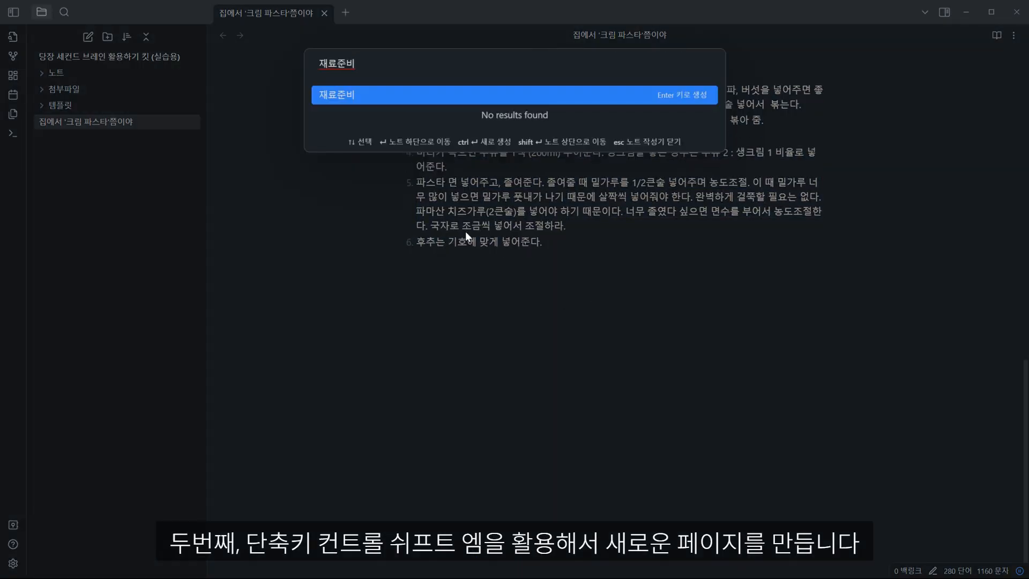
key(BackSpace)
key(BackSpace)
key(BackSpace)
key(BackSpace)
text(크)
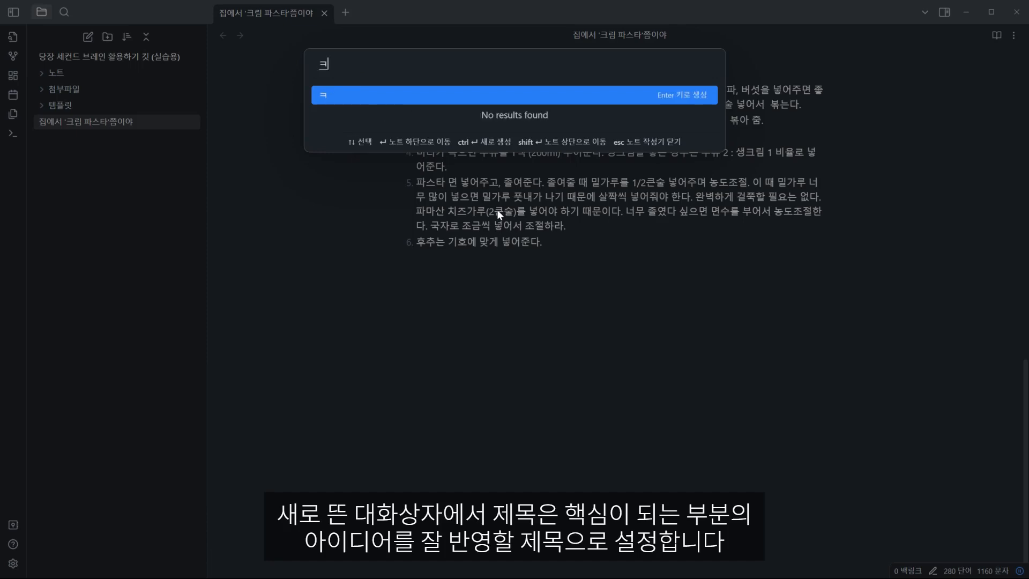
text(림)
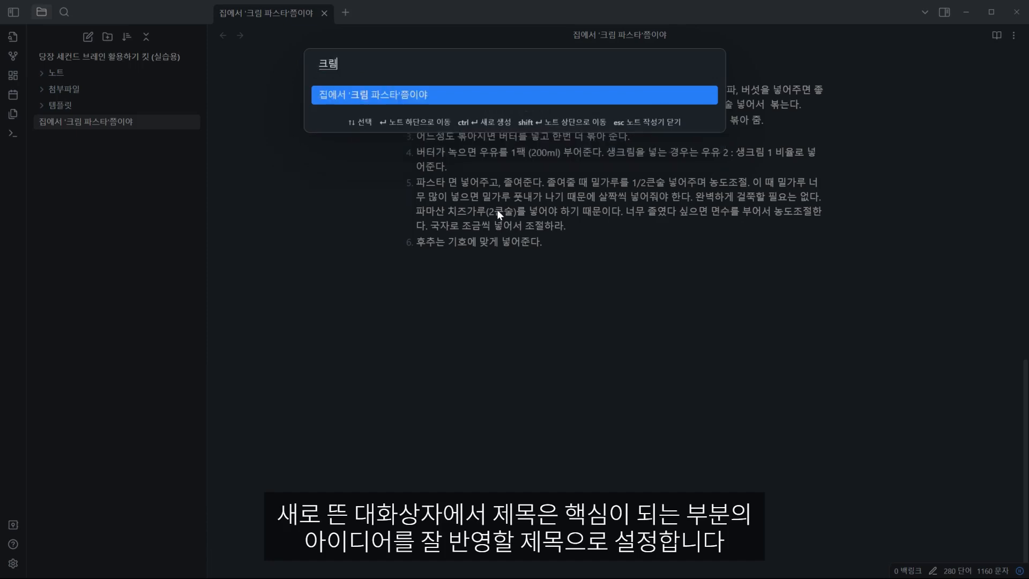
text( 팻스타 ㅁ)
text(들기)
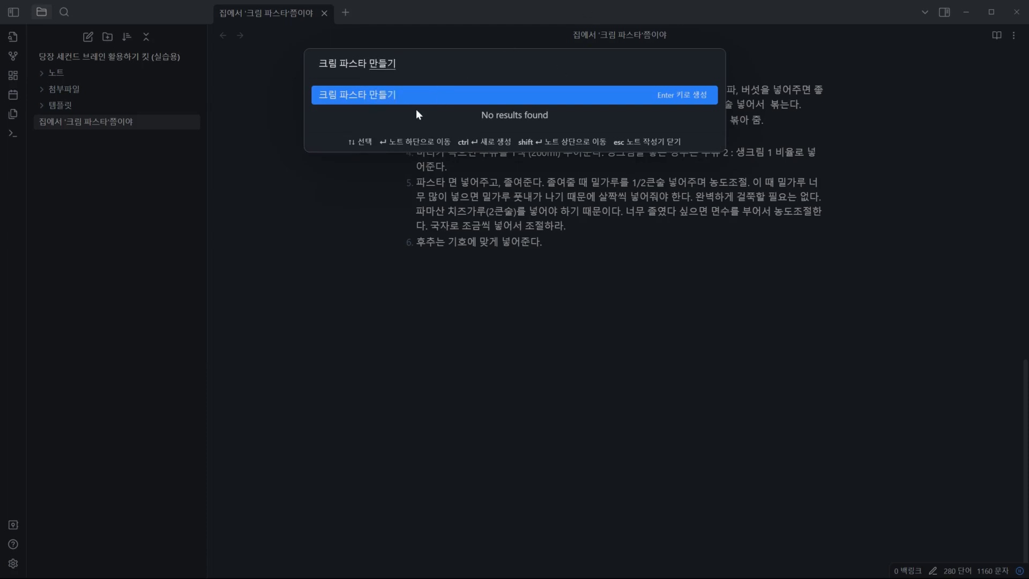
click(422, 95)
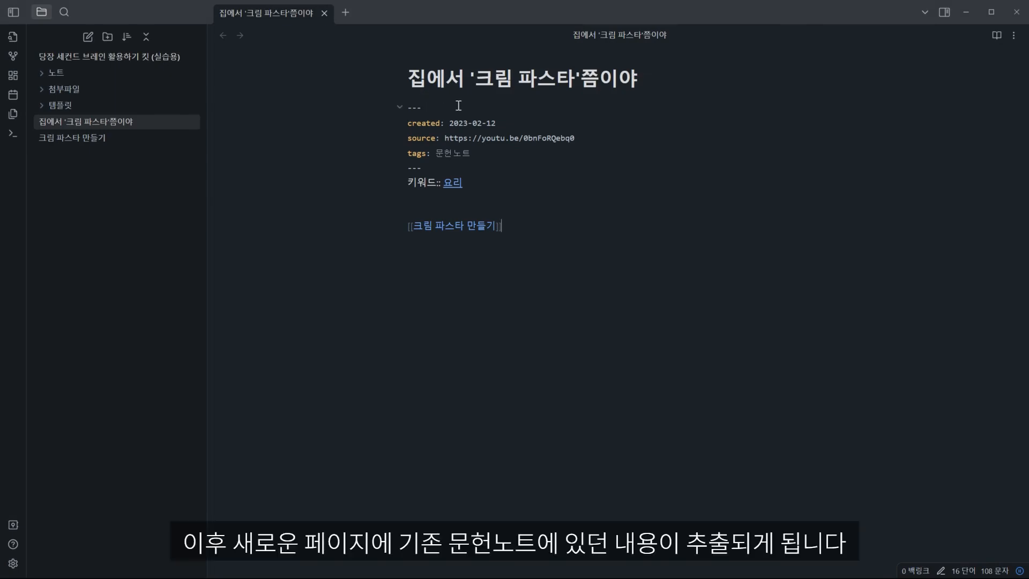
Preview the linked 크림 파스타 만들기 note and open it in a split pane beside the literature note
click(503, 207)
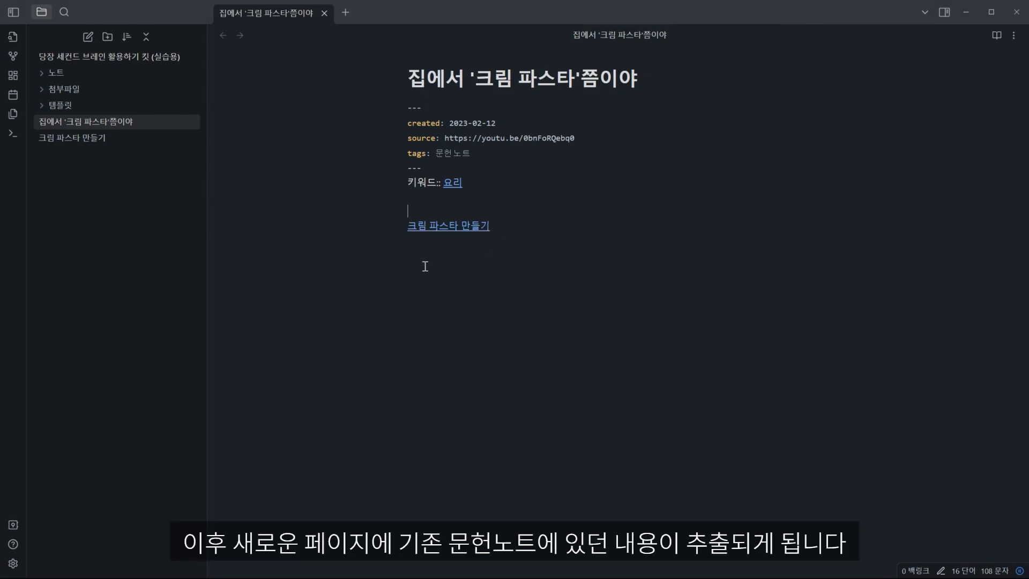
mouse_move(439, 232)
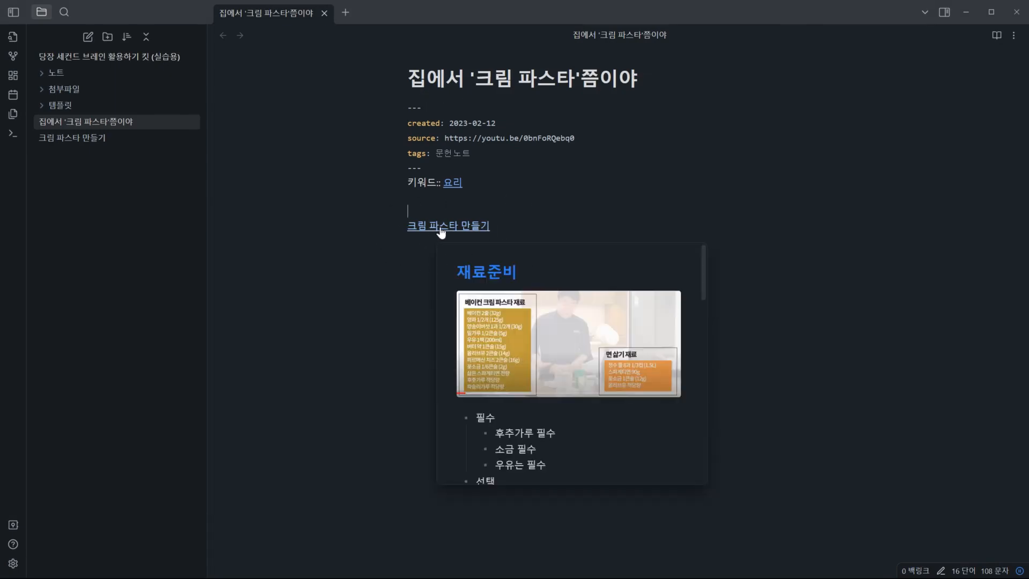
ctrl+alt+click(440, 229)
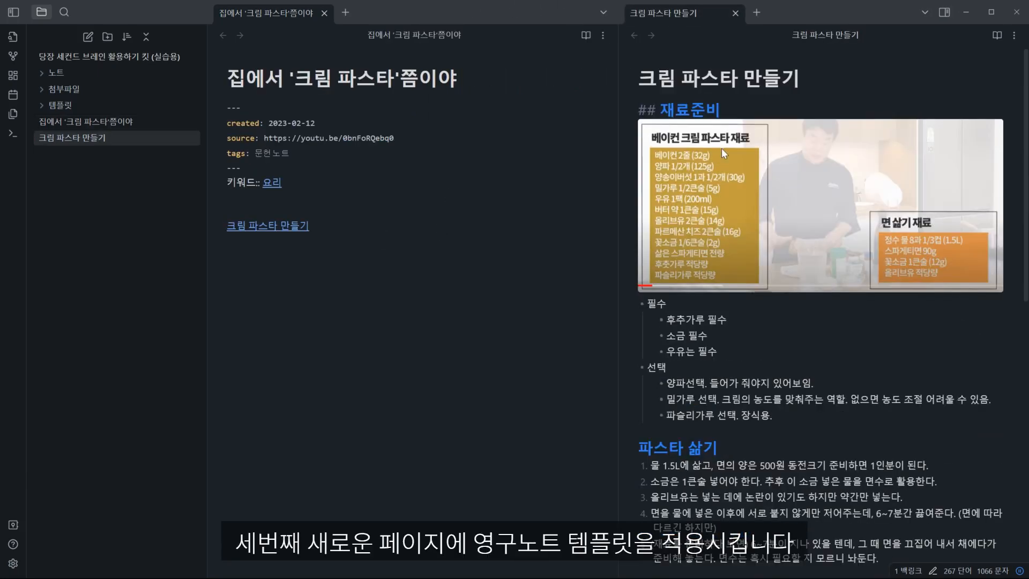
Insert the 영구노트 템플릿 above the 재료준비 heading of the new note and remove the extra blank lines
key(Return)
key(Return)
key(Up)
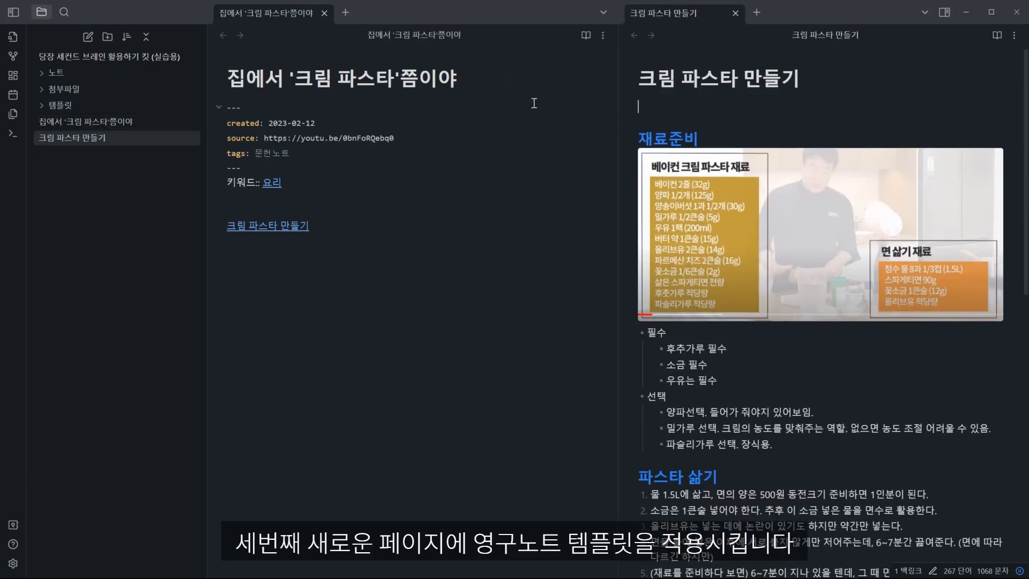
key(ctrl+e)
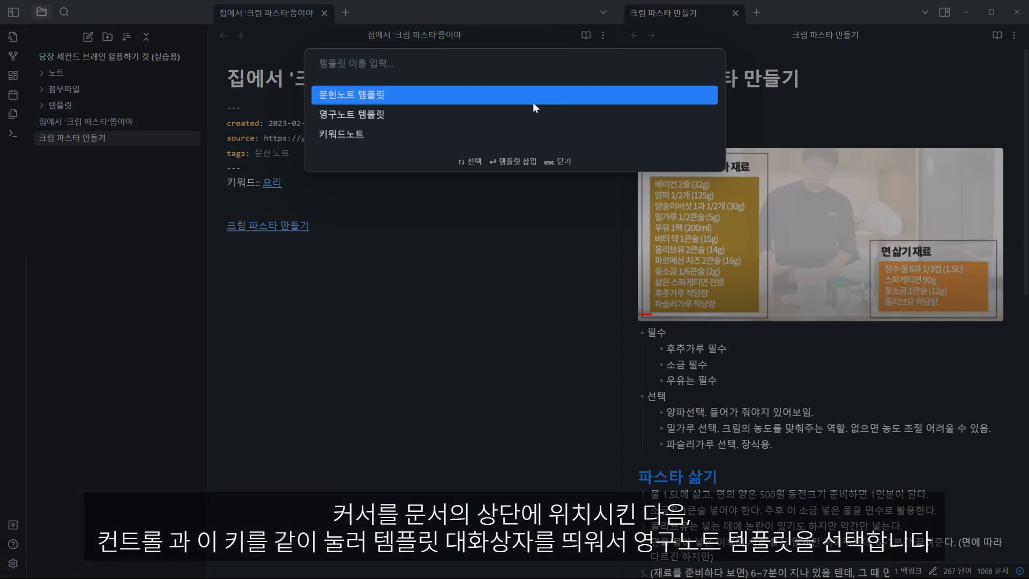
click(362, 119)
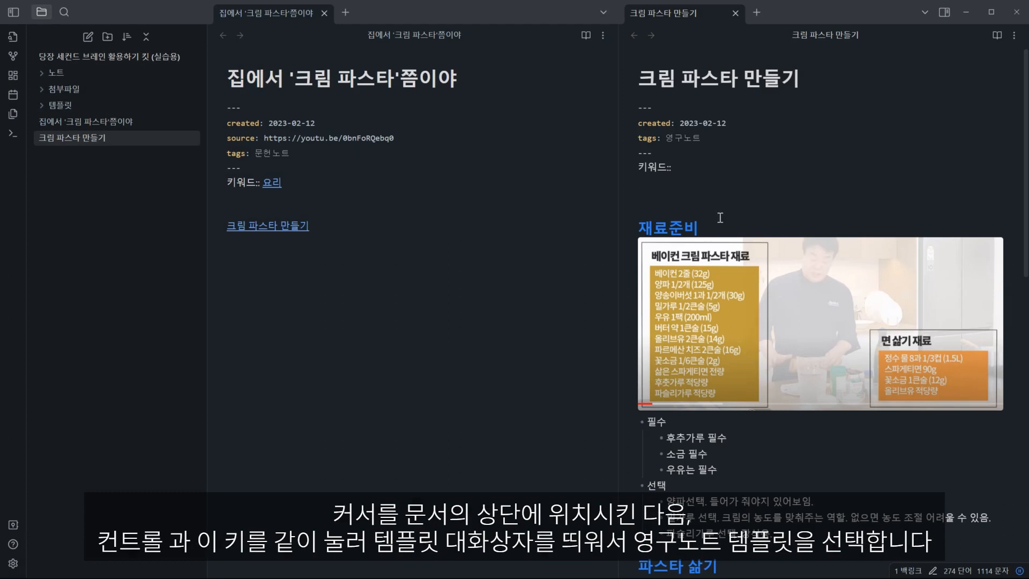
key(BackSpace)
key(BackSpace)
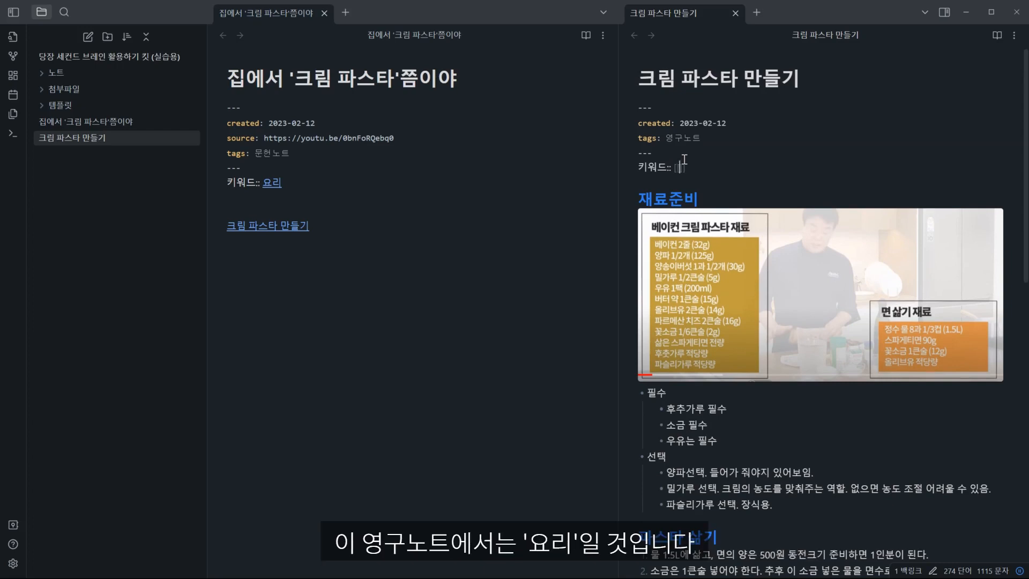
Link the 요리 note in the 키워드 field of the 크림 파스타 만들기 note and open it in a split pane
text([[요리)
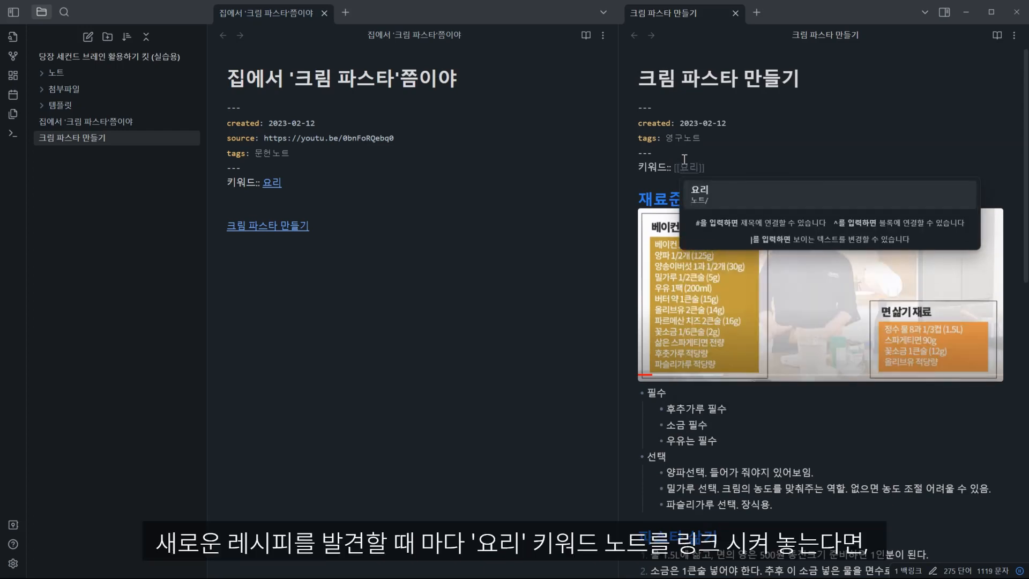
key(Return)
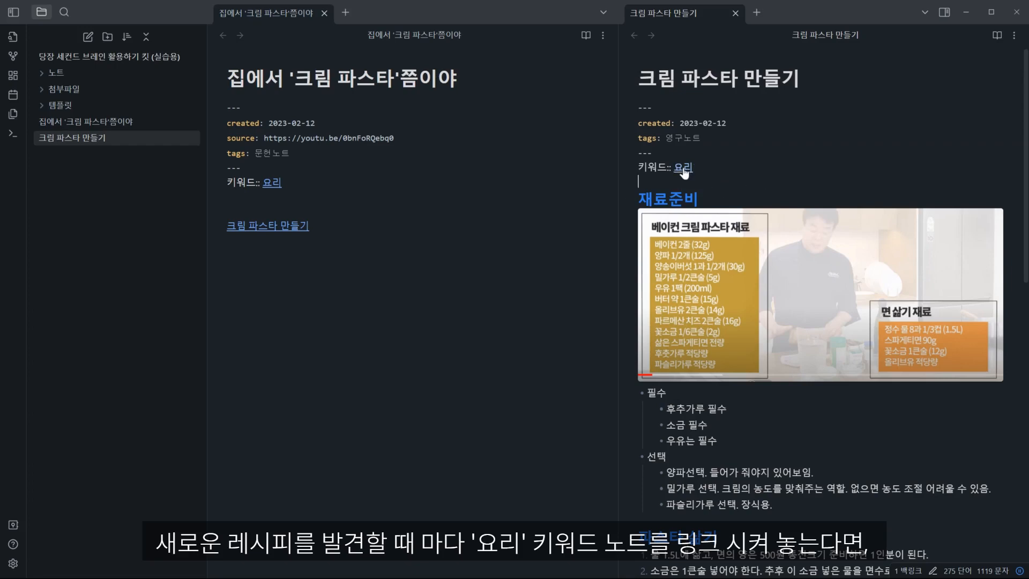
ctrl+alt+click(683, 168)
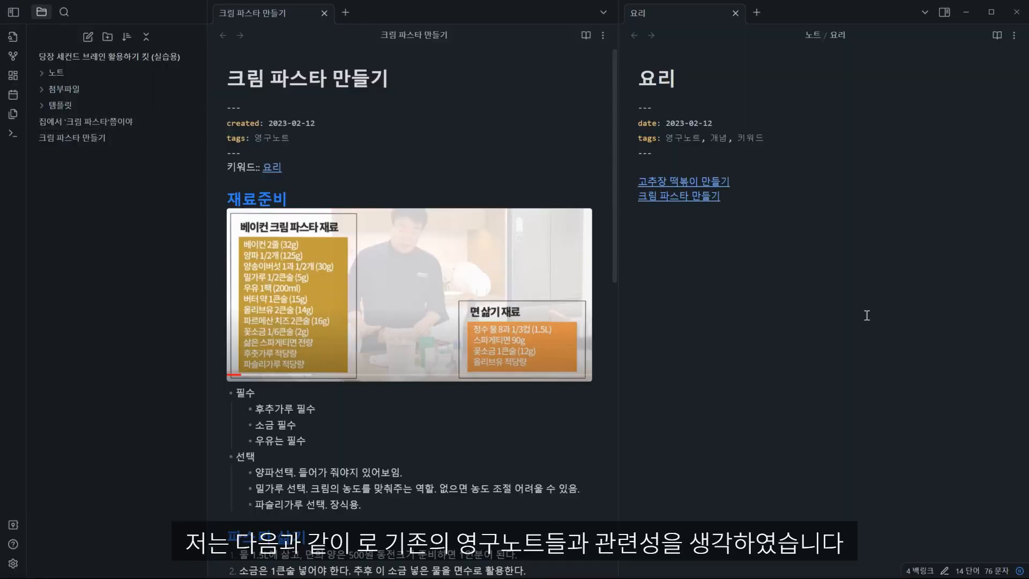
Examine the 크림 파스타 만들기 note down to its last cooking step for ideas that could connect to other notes
scroll(482, 193, down, 3)
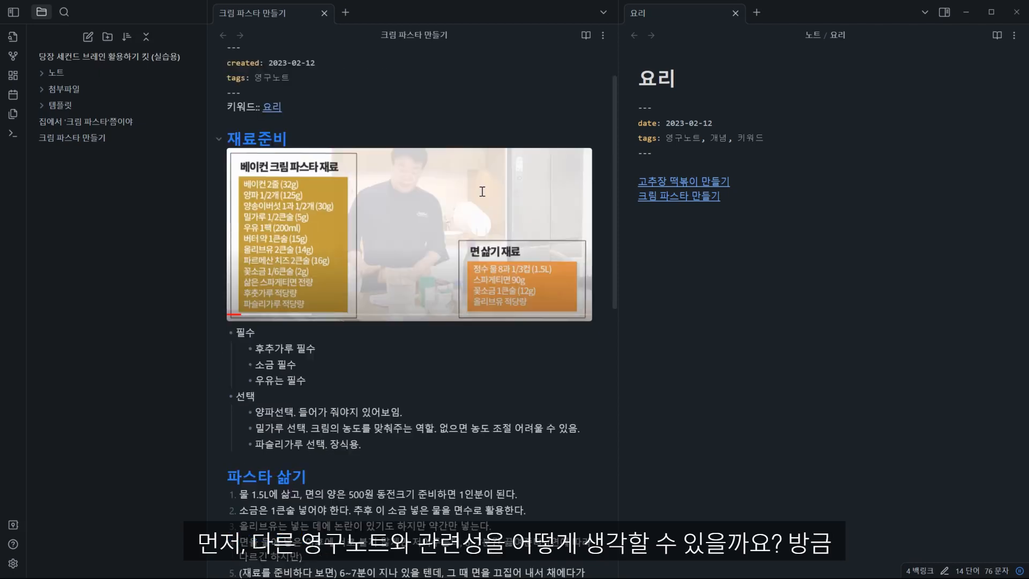
scroll(481, 189, down, 5)
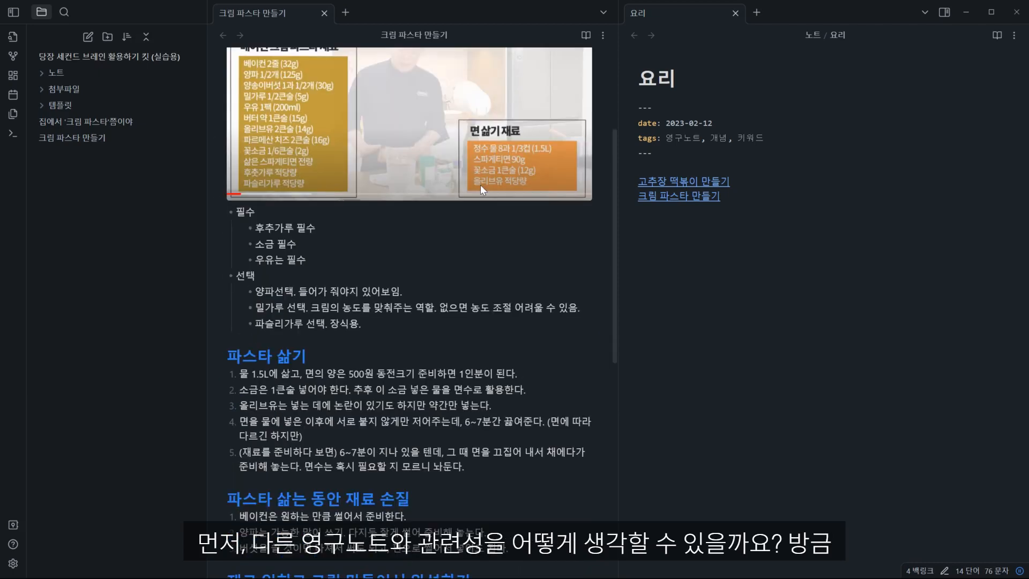
scroll(480, 187, down, 6)
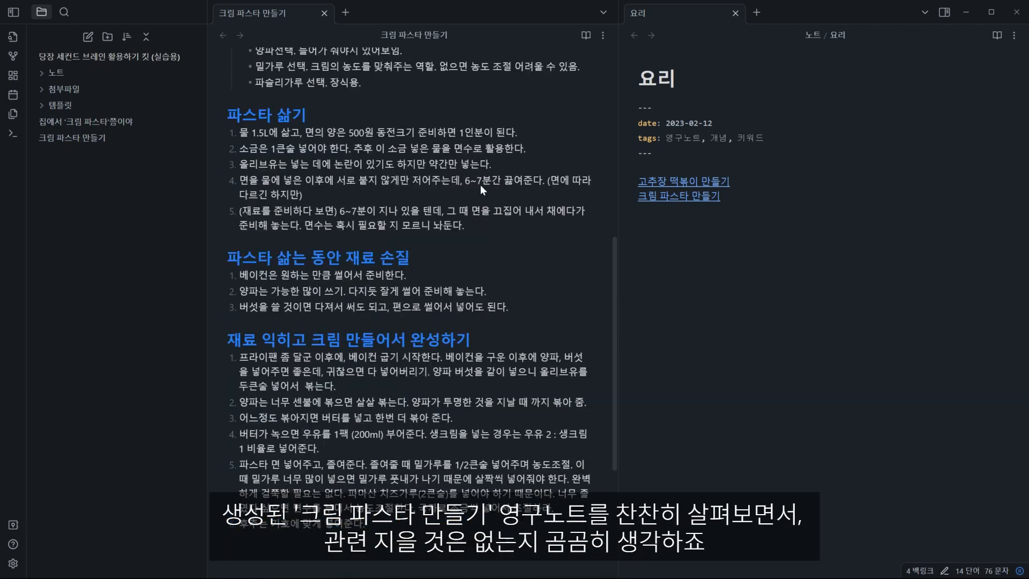
click(415, 422)
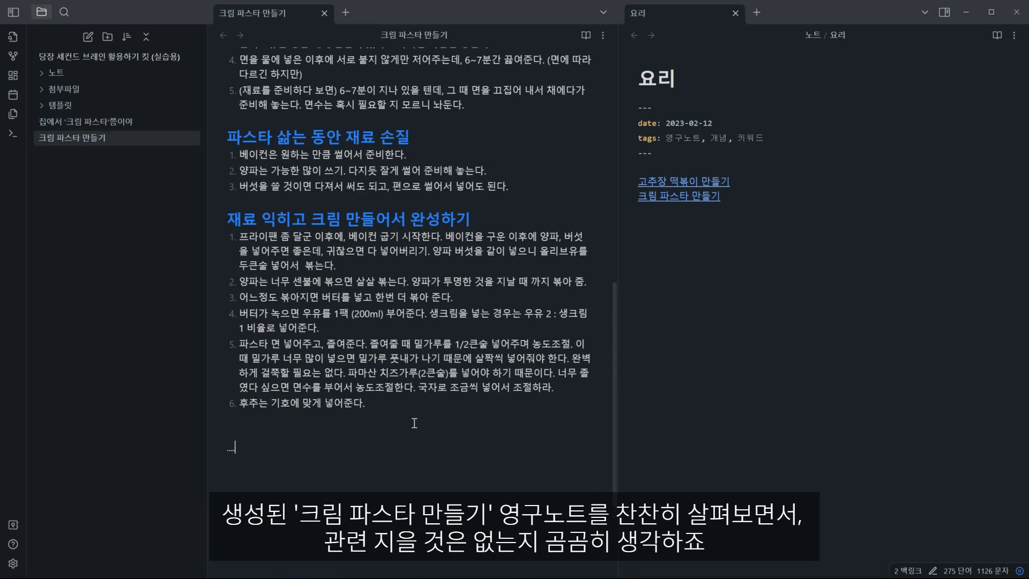
key(BackSpace)
key(BackSpace)
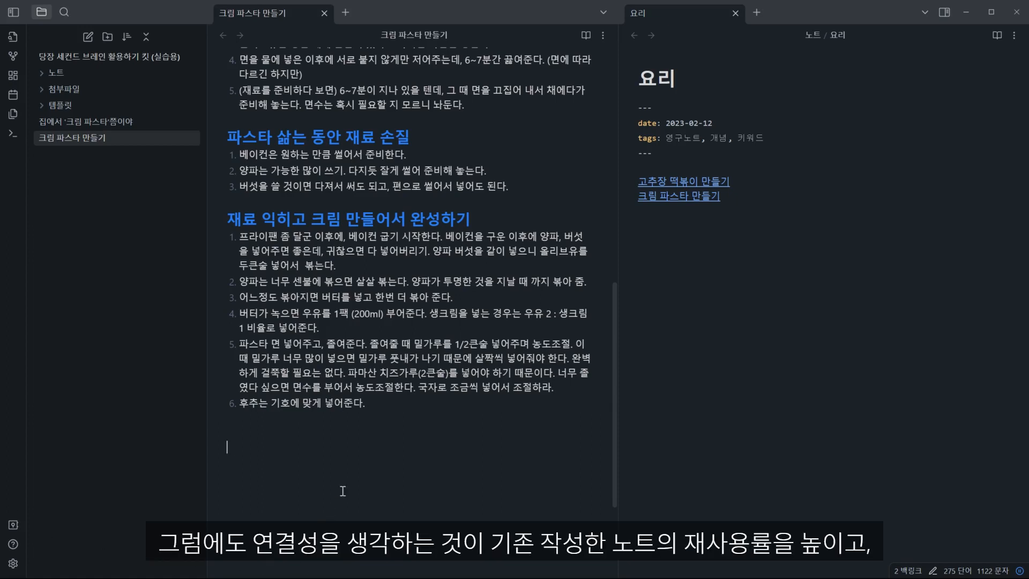
text(1)
key(BackSpace)
key(BackSpace)
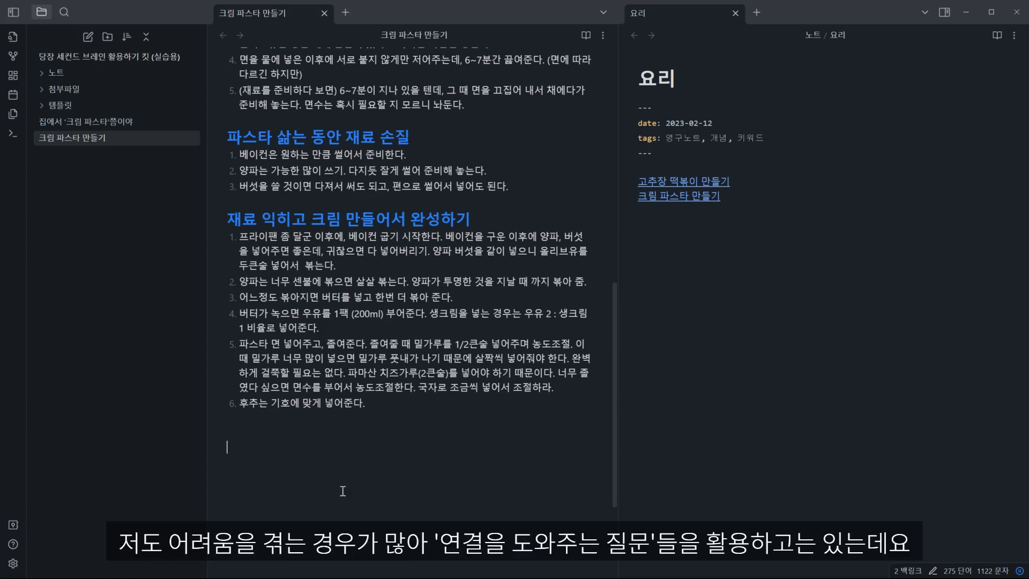
Start a numbered list below the recipe with "자연스레 연상되는 노트는 없나?" and "방금 작성한 영구노트가 다른 영구노트를 뒷받침해주는 근거가 되지 않나?"
text(1.)
text(자연스레 연상되는 )
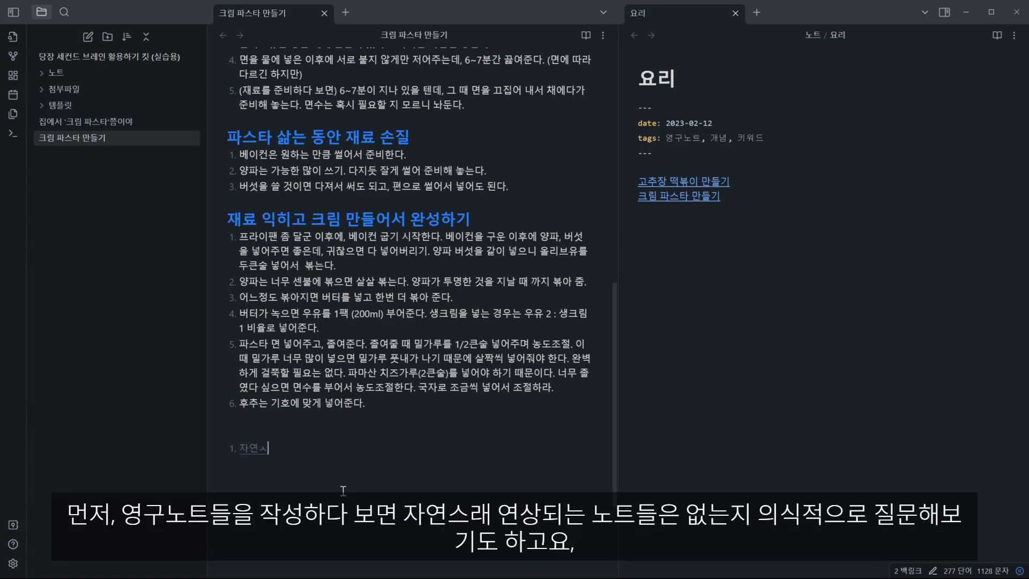
text(노트는 없나?)
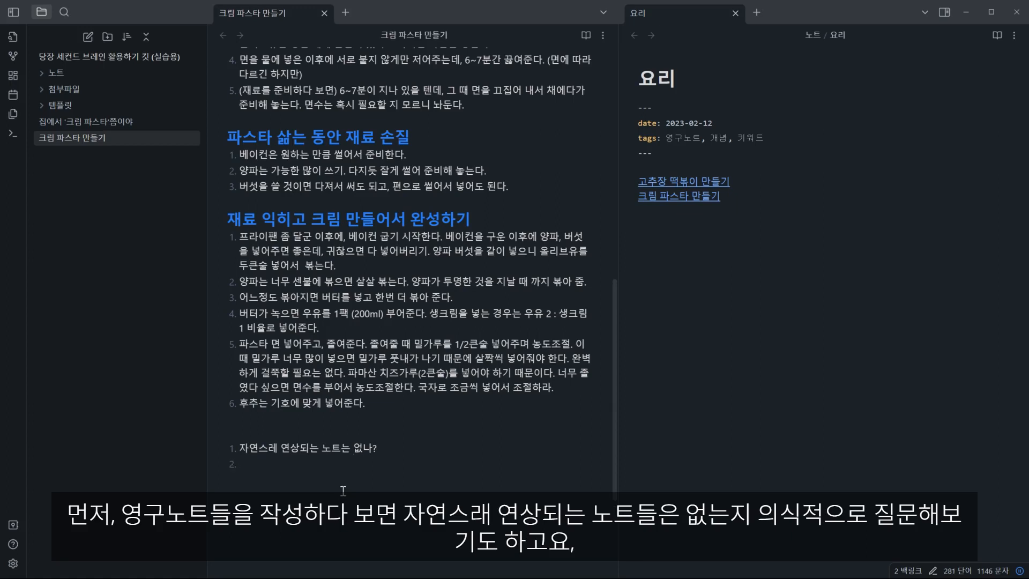
text(방금 작성한 영)
text(구노트가 다른 영구)
text(노트를 뒷받침해)
text(주는 근거가 되지 안)
text(ㅎ나?)
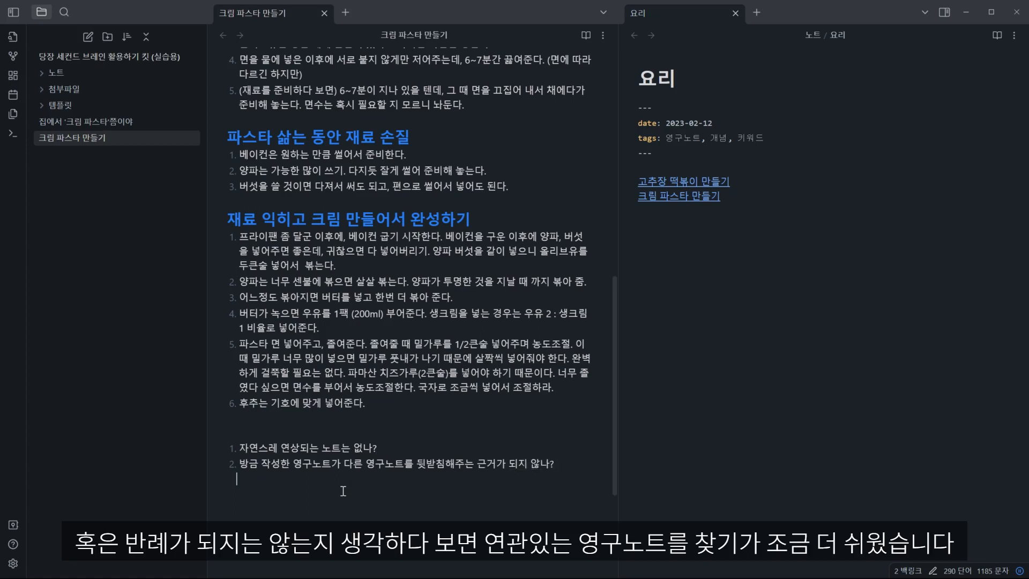
Add "반례가 되지 않나?" under the second question and "다른 영구노트에 중요한 의미를 가지게 하는건 아닌가?" as the third
text(반례가 되지 않ㄴㅏ?)
key(Return)
text(다른 영)
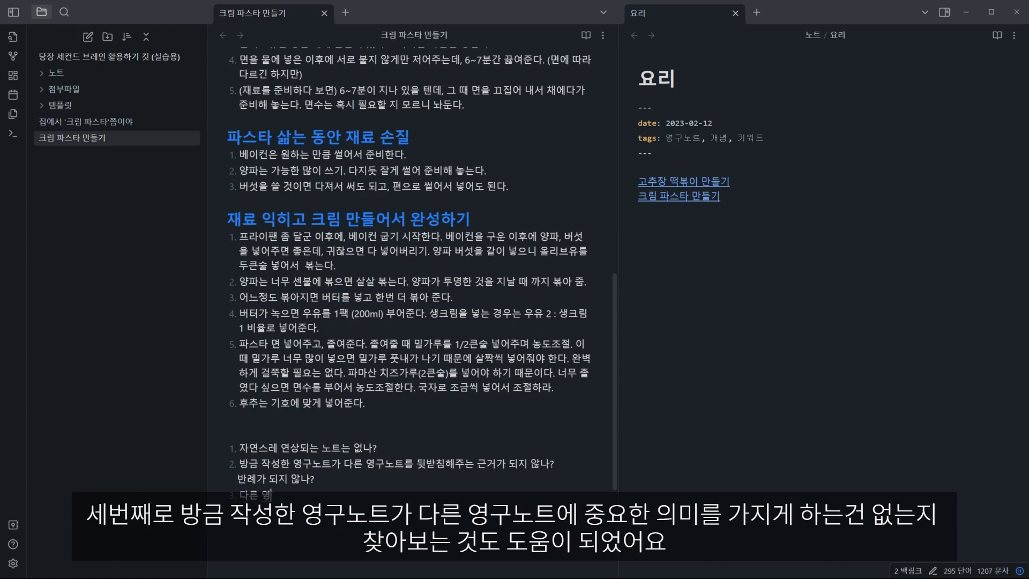
text(구노트에 중요한 의미를 가지게 하는건 아)
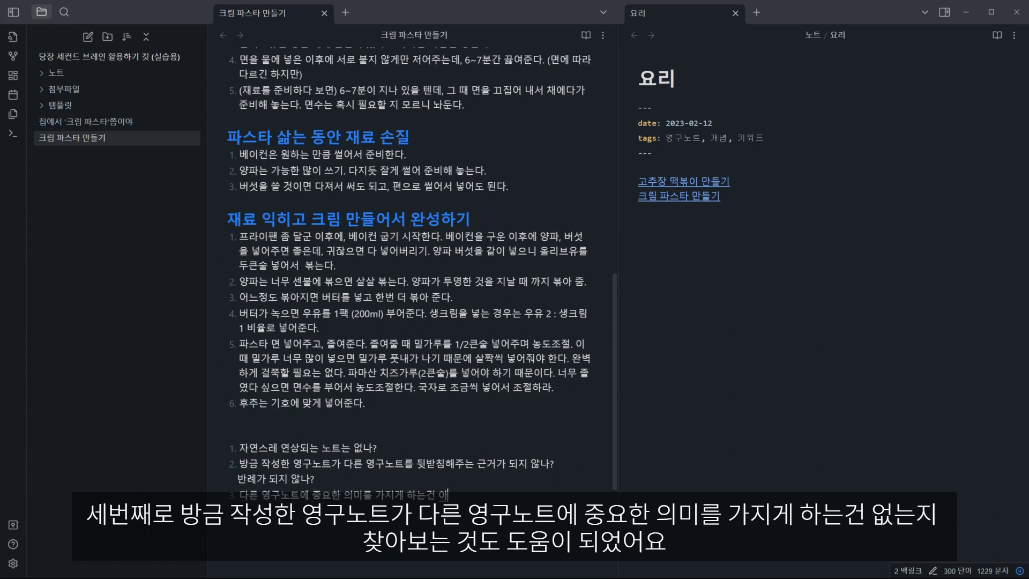
text(닌가?)
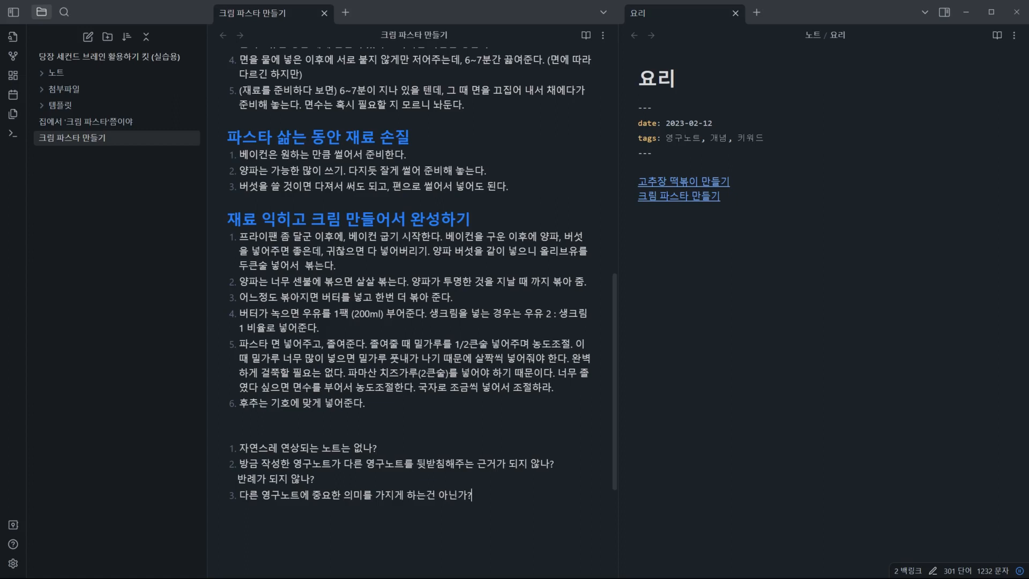
Delete the whole list of connection questions below the recipe
drag(522, 499, 219, 449)
key(BackSpace)
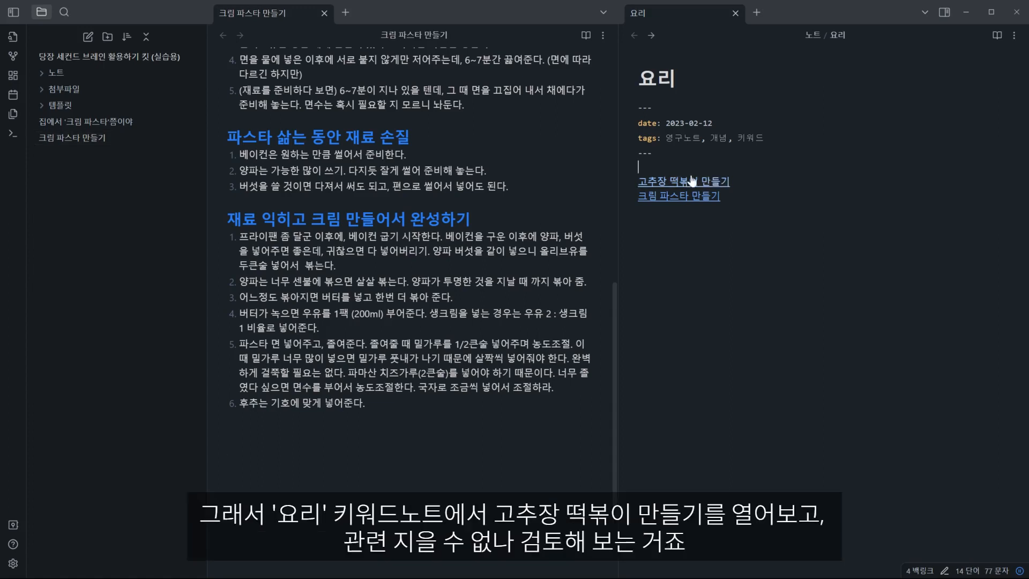
Open the 고추장 떡볶이 만들기 note from its link in the 요리 keyword note
click(692, 184)
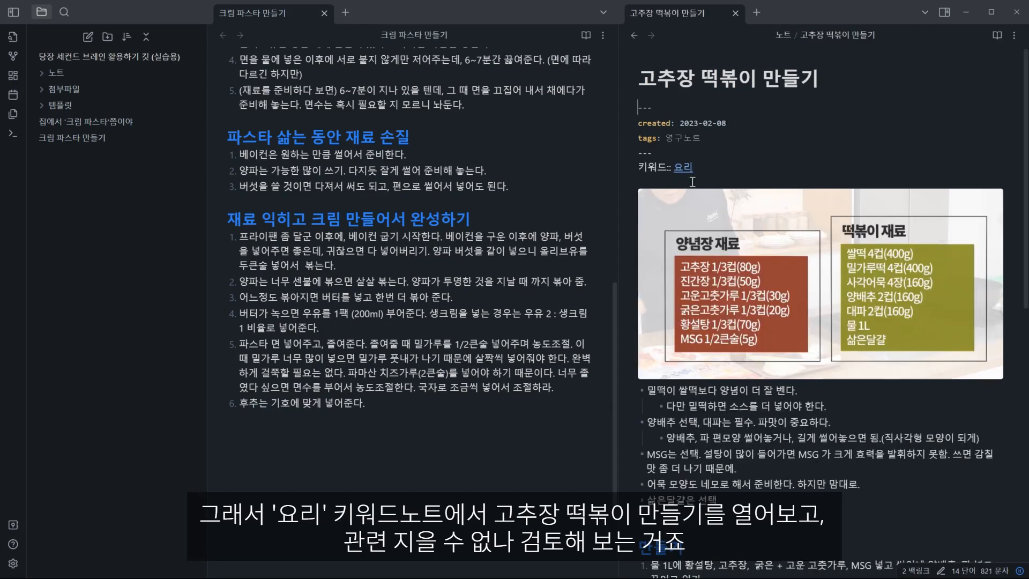
Draft the question "여기다가 크림파스타랑 연결지을까?" below the last step of the 고추장 떡볶이 만들기 recipe and remove it
scroll(768, 124, down, 5)
scroll(767, 124, down, 7)
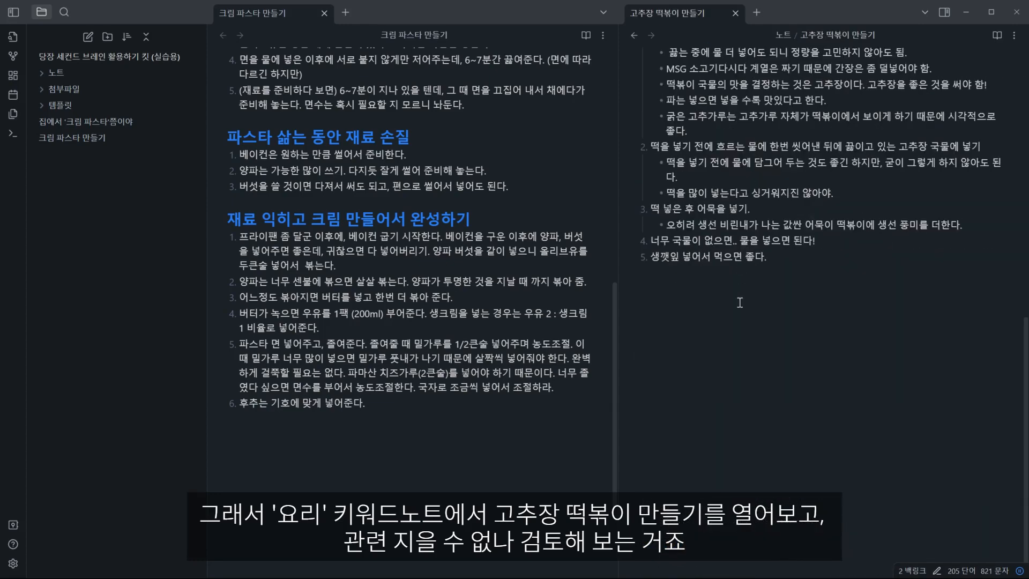
scroll(751, 177, up, 8)
scroll(740, 313, down, 8)
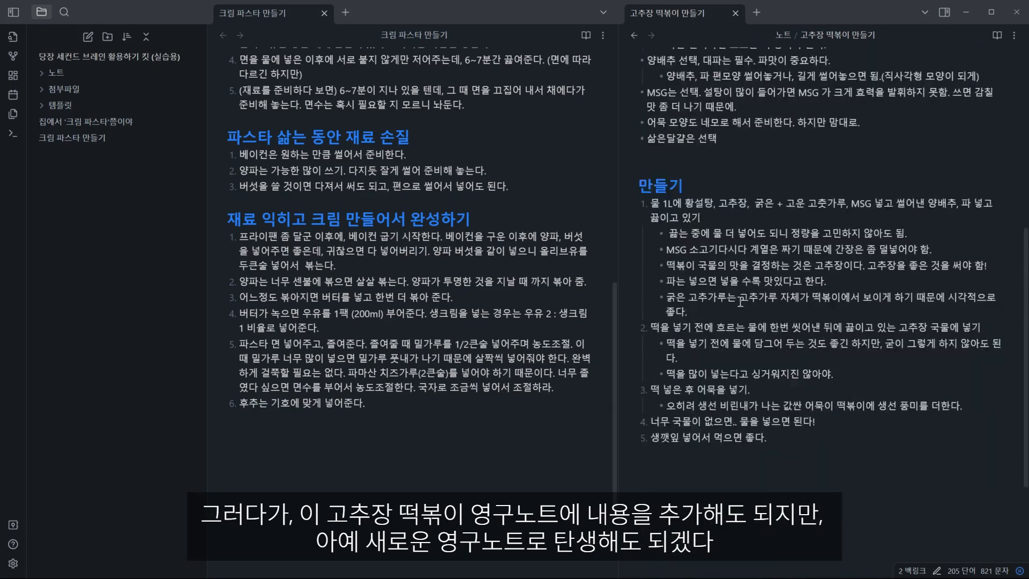
click(740, 313)
text(여기다개)
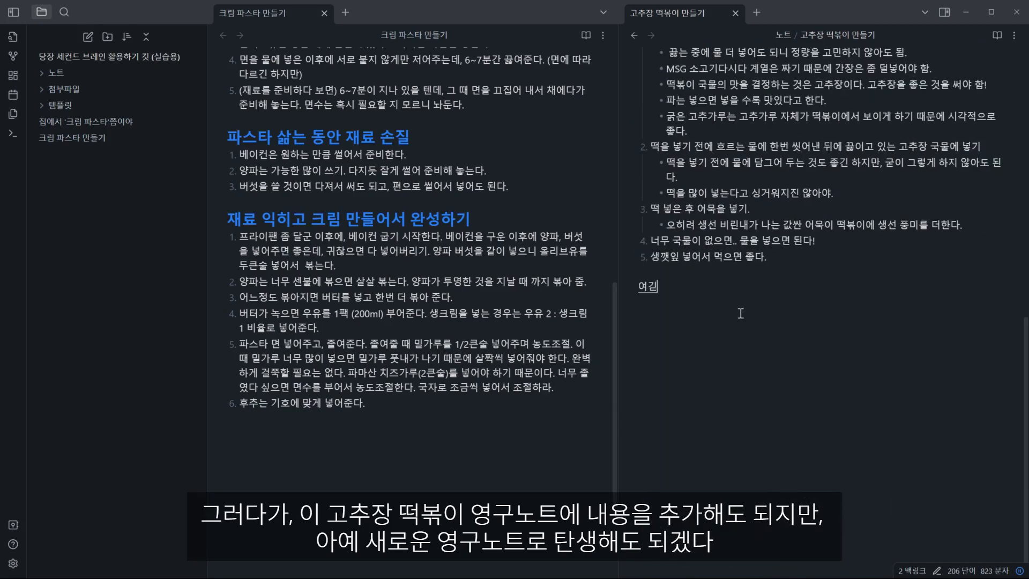
text( 크림파스타랑 연결지을까?)
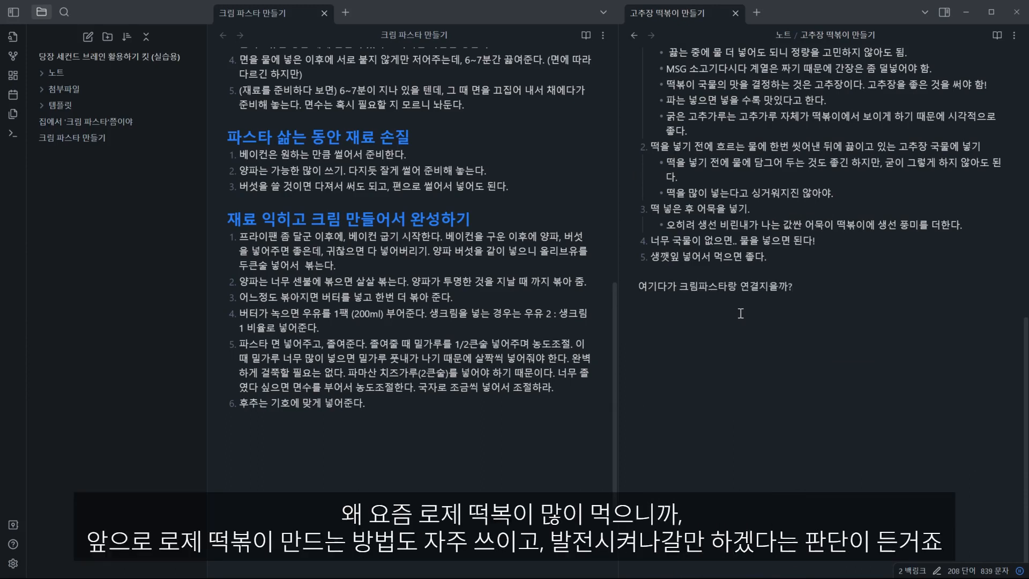
key(shift+Home)
key(BackSpace)
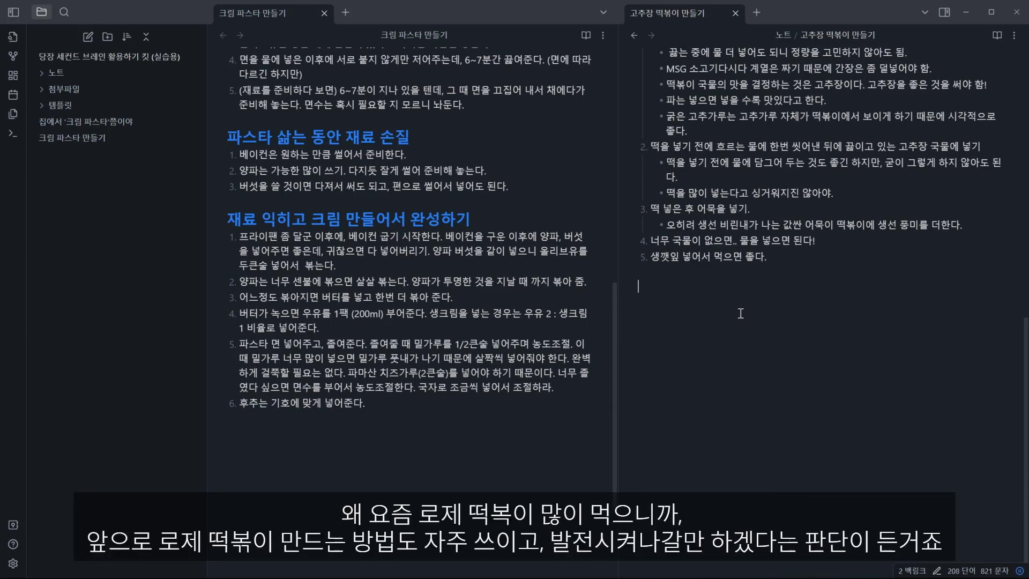
Add an internal link named "로제떡볶이 새로??" below the 고추장 떡볶이 만들기 recipe
text([[)
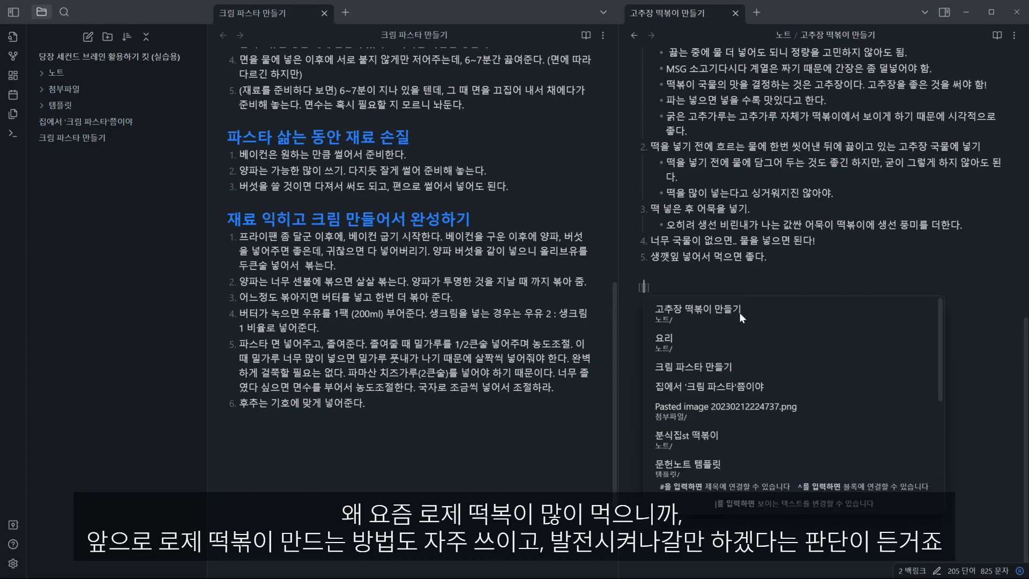
text(로제떡볶ㅇ)
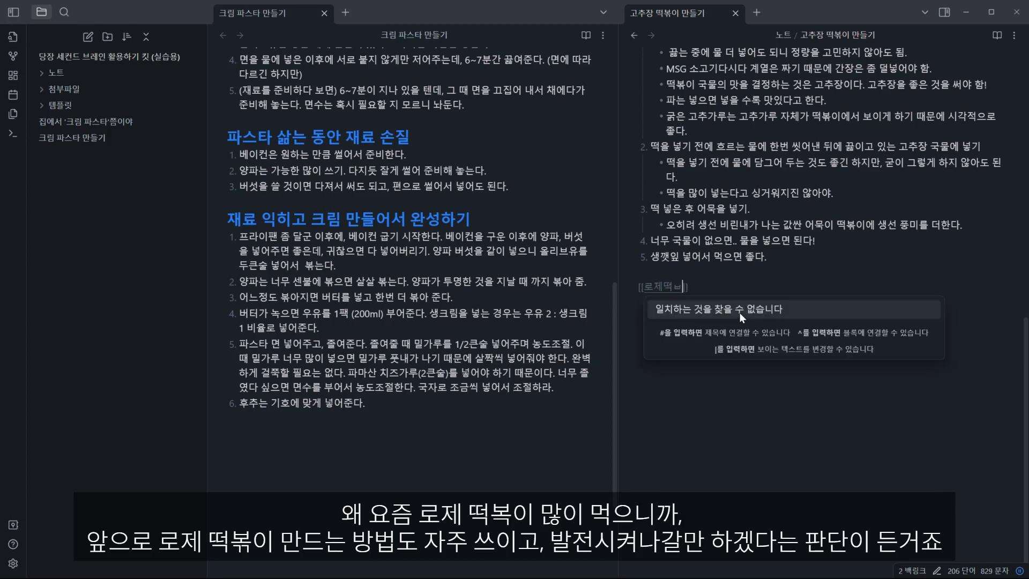
text( 새로)
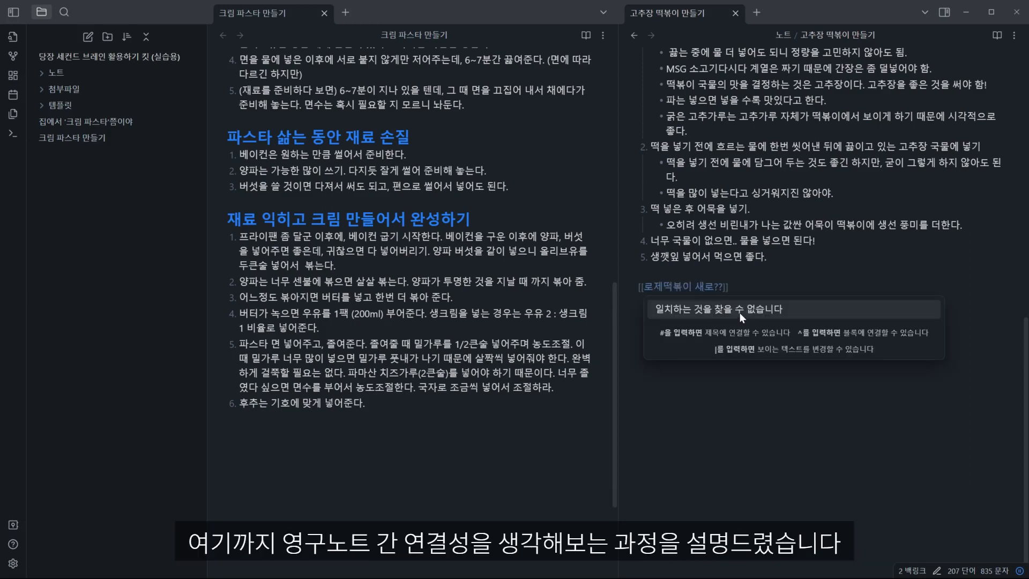
key(Escape)
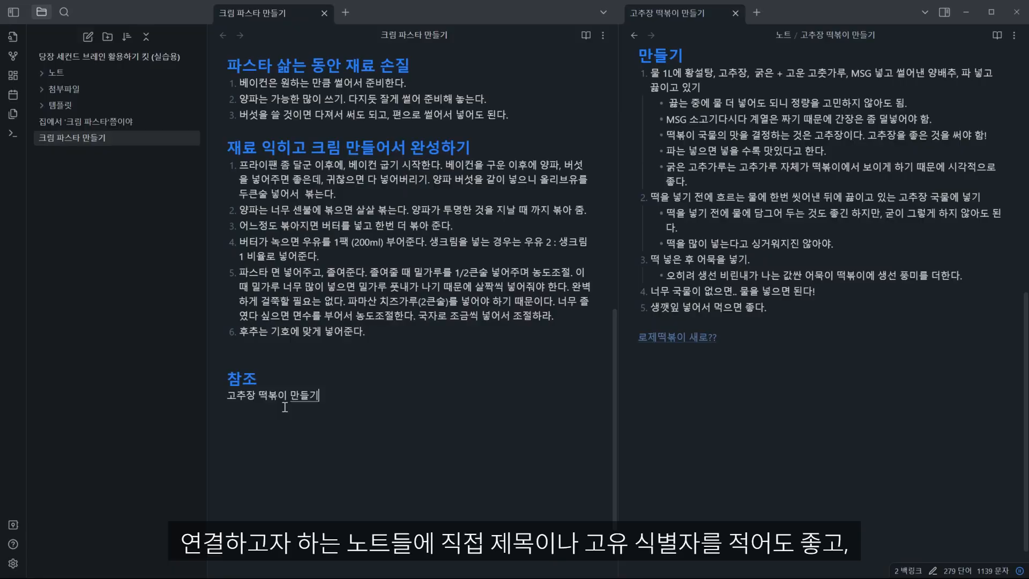
Reference the 고추장 떡볶이 만들기 note under the 참조 heading of the cream pasta note, replacing the plain title with an internal link
text(살펴보기)
text(볶이)
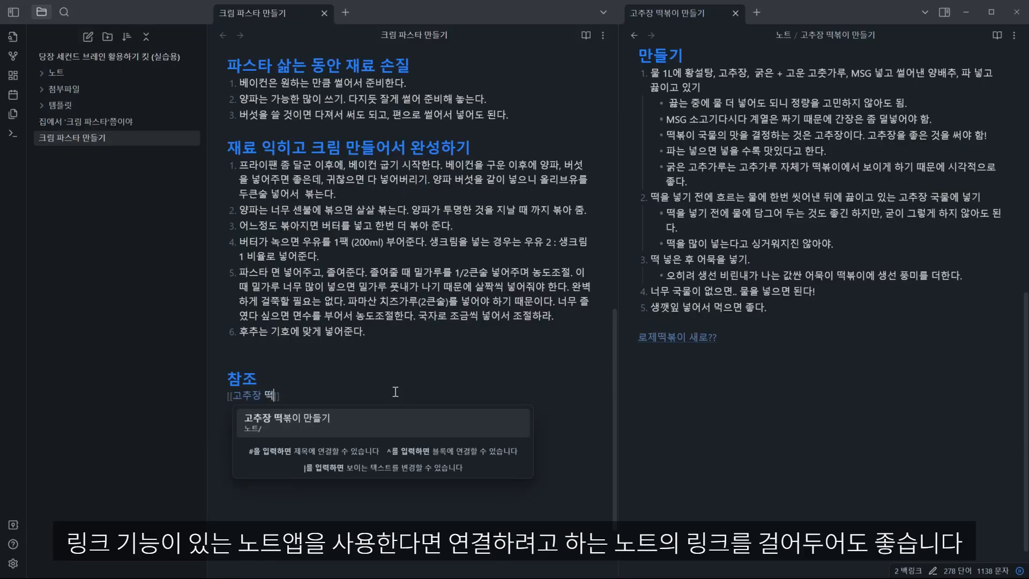
click(291, 429)
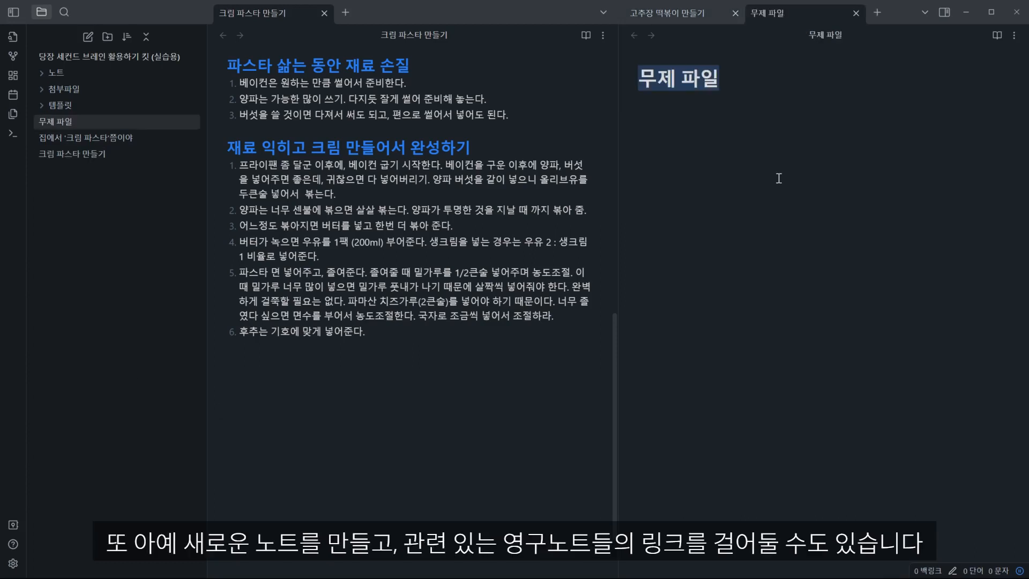
Title the new note "로제 떡볶이 만들기" and write "크림이랑 고추장 합칠 것!!" in its body
text(와)
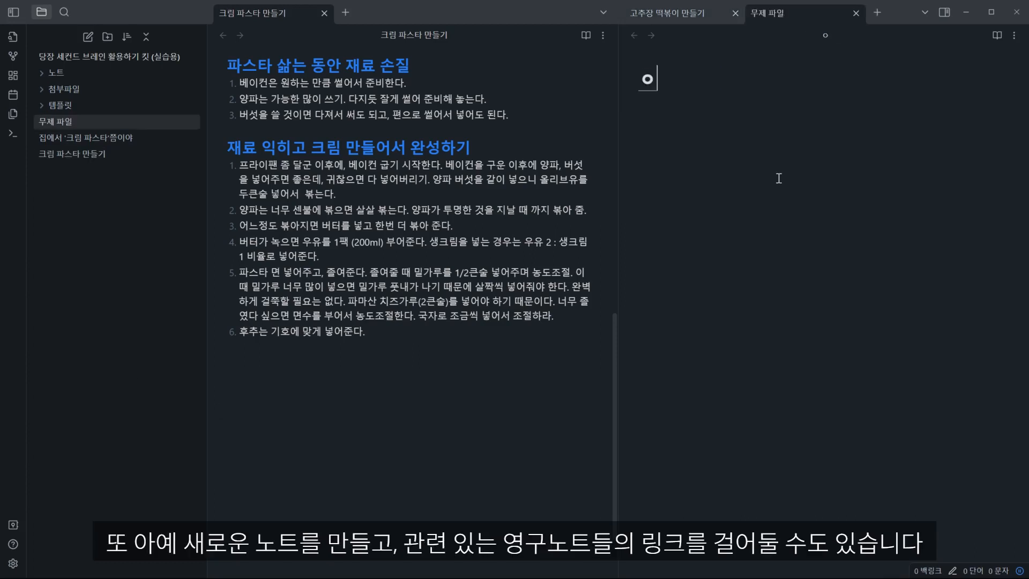
key(BackSpace)
key(BackSpace)
key(BackSpace)
text(ㄹ로제 떡볶이 만들)
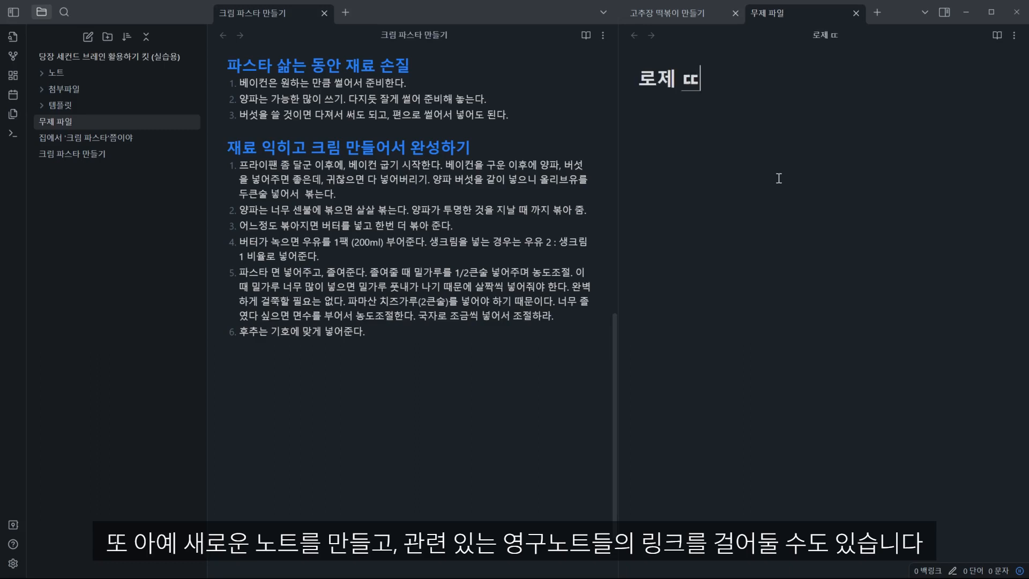
text(기)
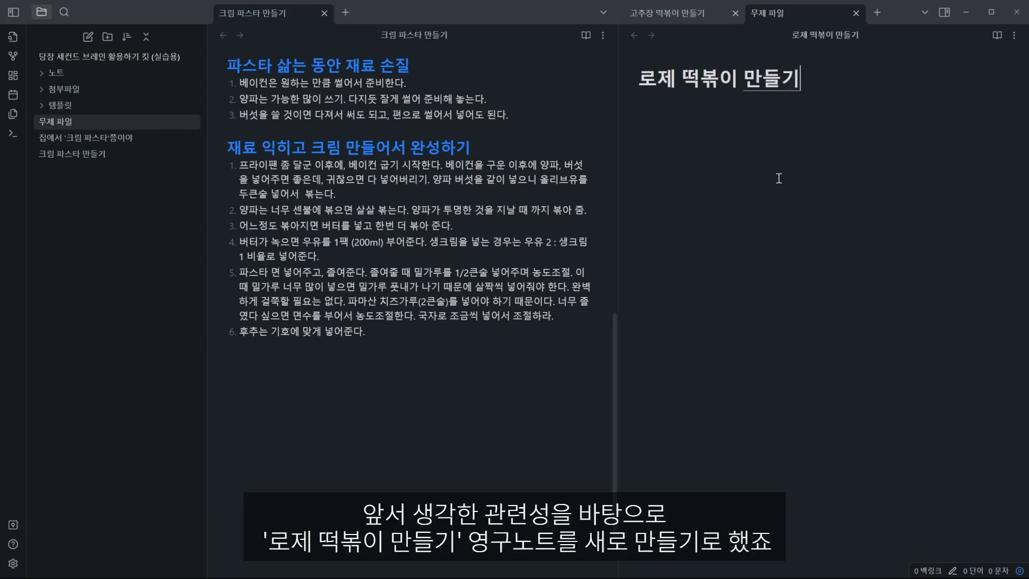
key(Return)
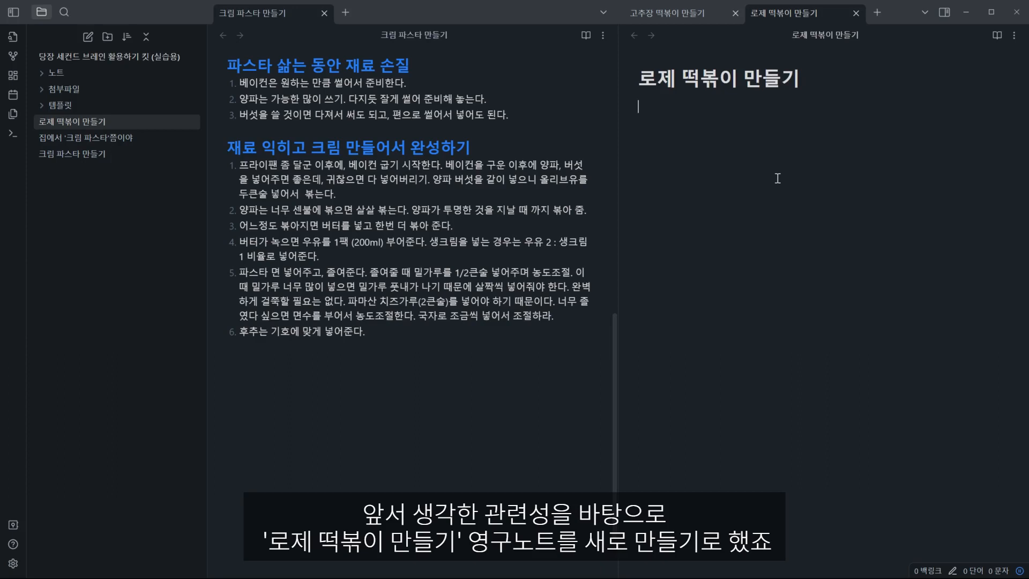
text(크림이랑 고추장 합칠 것!!)
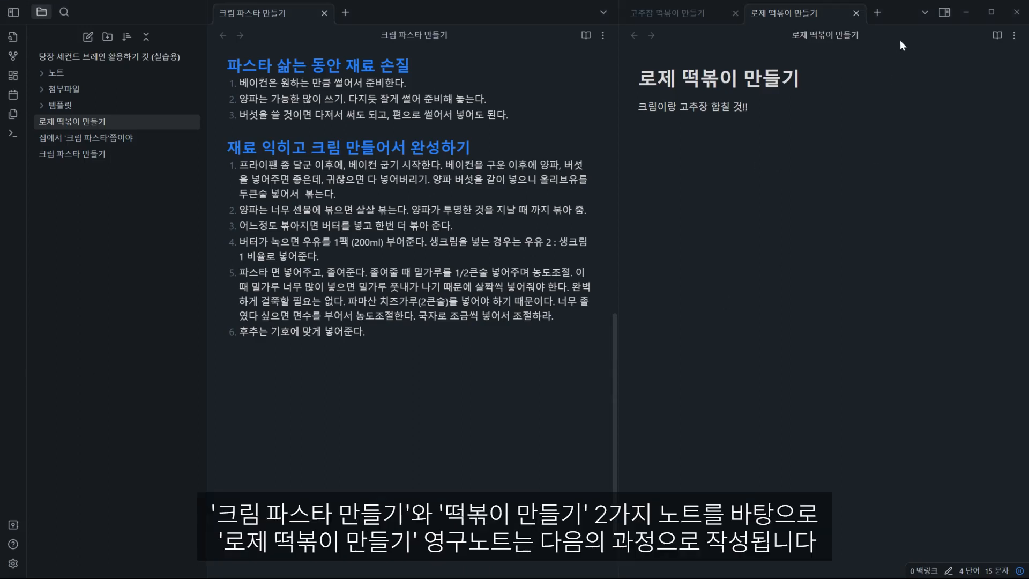
Move the 로제 떡볶이 만들기 note into its own third pane beside the 고추장 떡볶이 만들기 note
drag(773, 18, 970, 278)
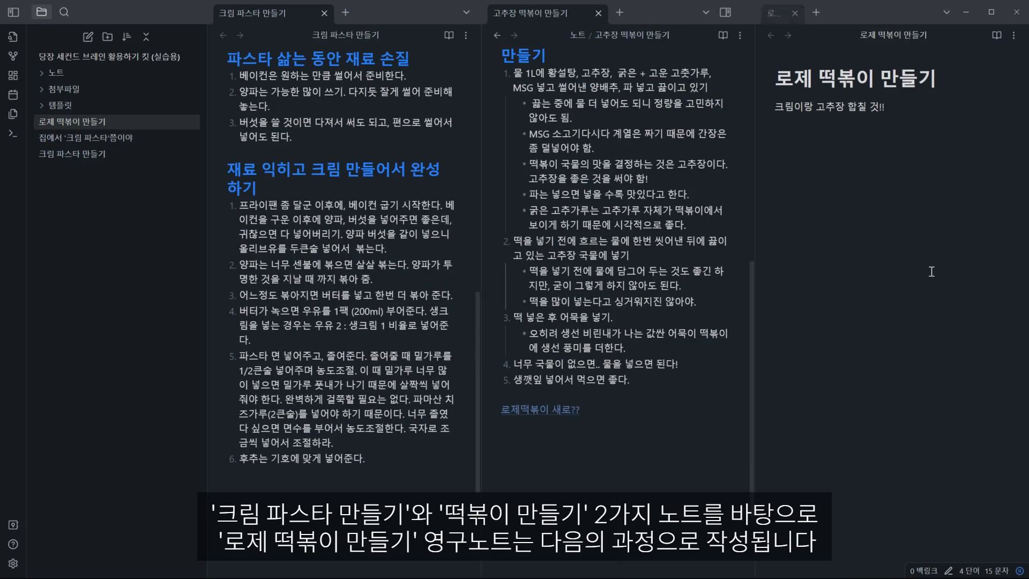
scroll(611, 296, up, 9)
scroll(322, 231, up, 6)
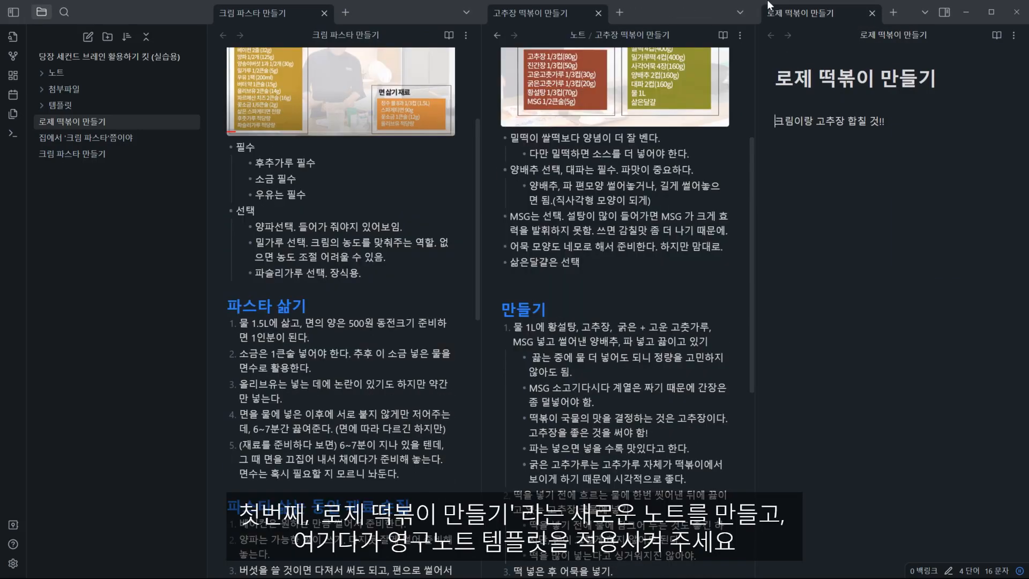
Insert the 영구노트 템플릿 at the start of the 로제 떡볶이 만들기 note and delete the placeholder sentence below it
key(Return)
key(alt+t)
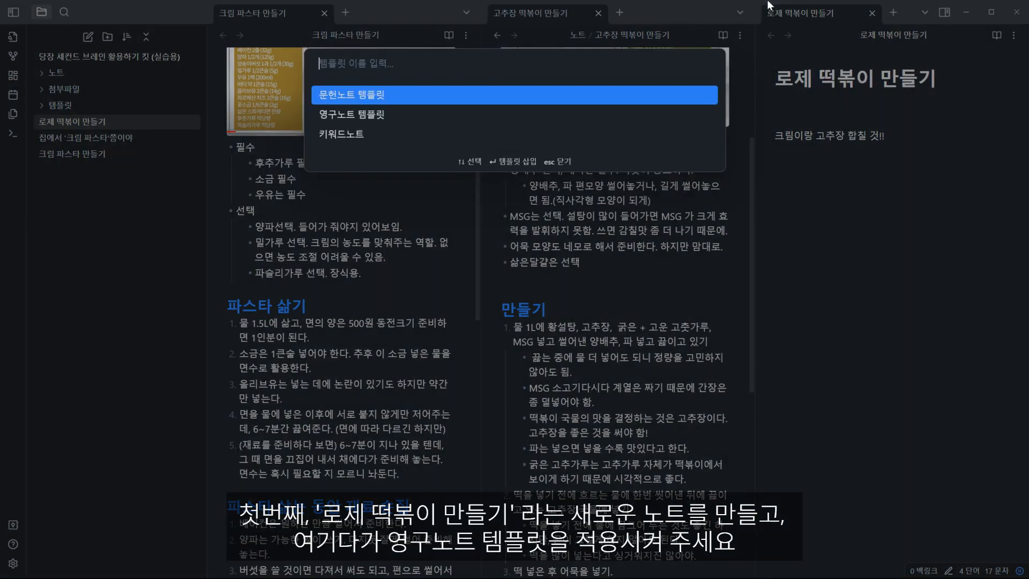
text(영구노트)
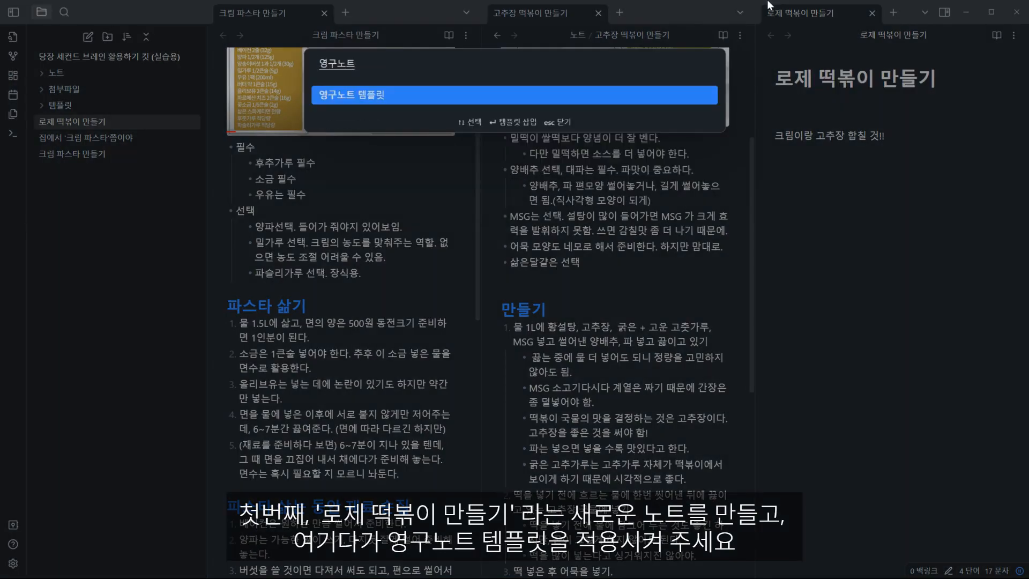
key(Return)
shift+click(888, 241)
key(BackSpace)
Review the two source recipes and delete the "로제떡볶이 새로??" link at the end of the 고추장 떡볶이 만들기 note
scroll(614, 268, up, 3)
scroll(357, 120, up, 3)
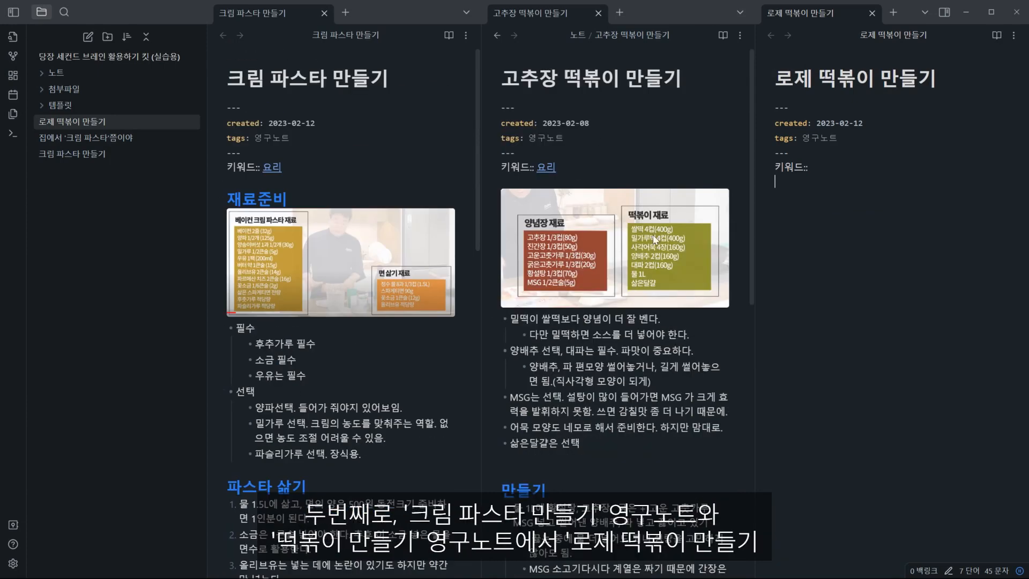
scroll(637, 217, down, 1)
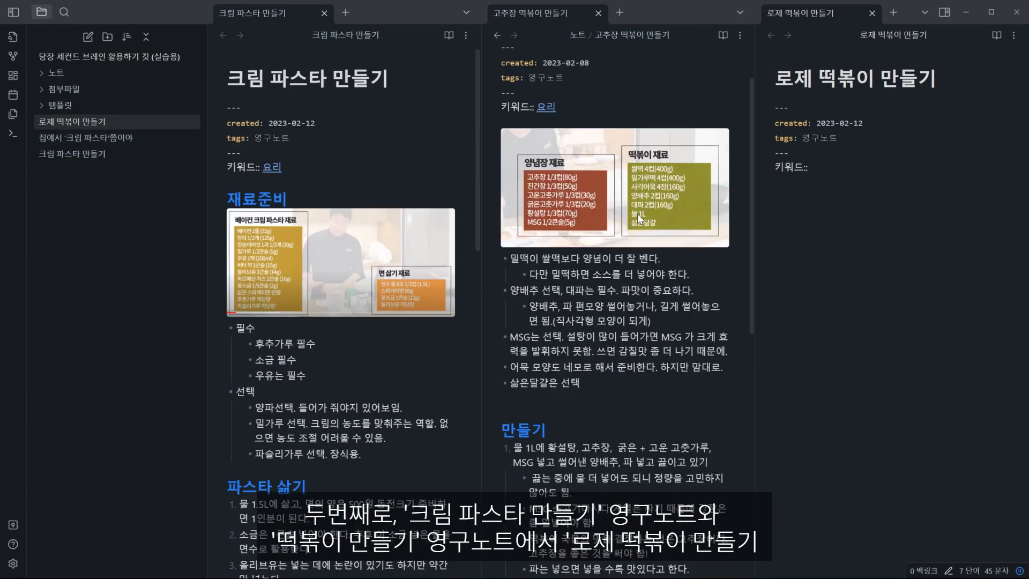
scroll(638, 213, down, 1)
scroll(639, 214, down, 4)
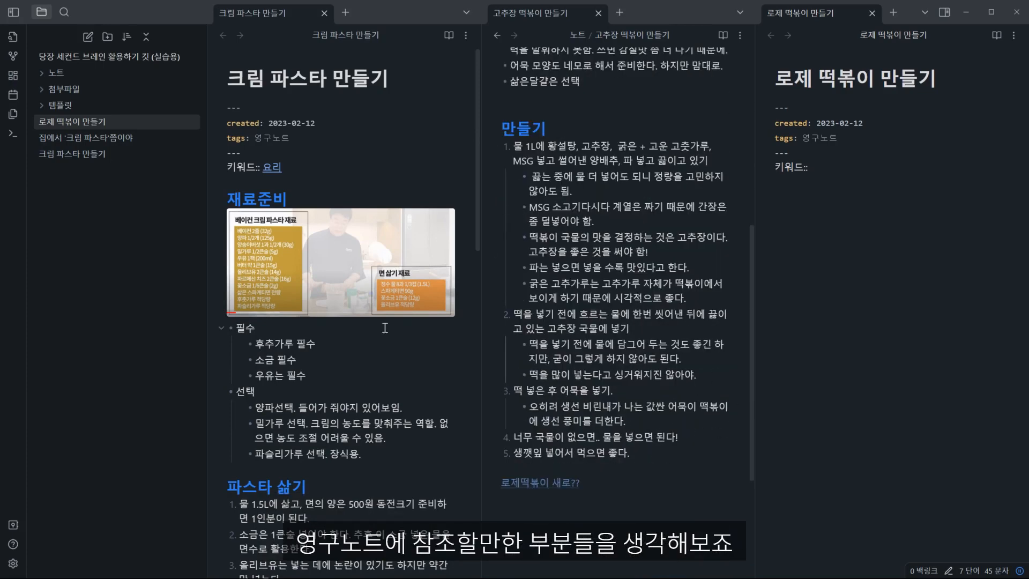
scroll(438, 346, down, 4)
click(616, 484)
drag(616, 483, 474, 484)
key(BackSpace)
Start a numbered list in the 로제 떡볶이 만들기 note with the first 만들기 instruction copied from the 고추장 떡볶이 만들기 note
scroll(420, 366, down, 7)
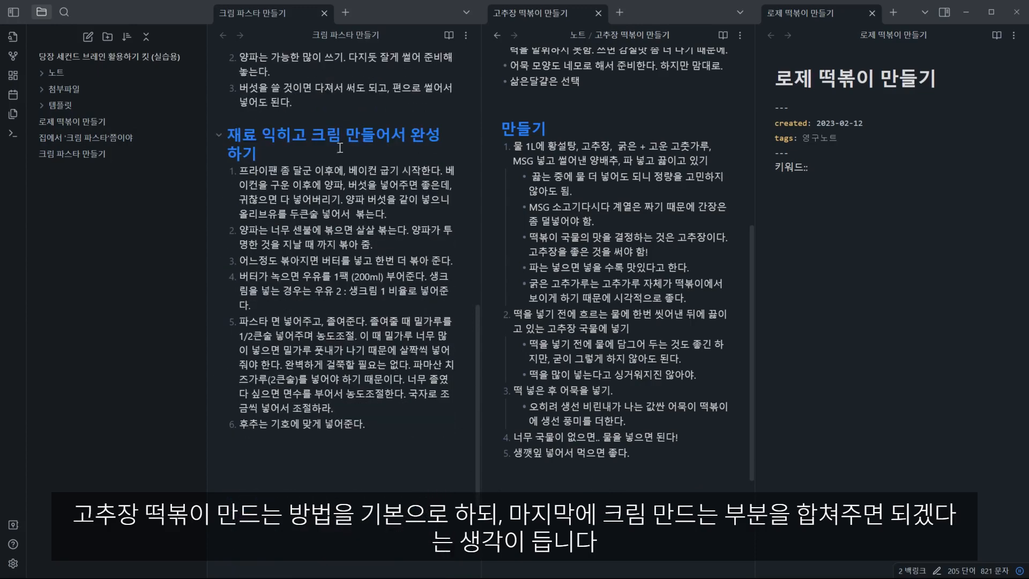
drag(242, 279, 368, 308)
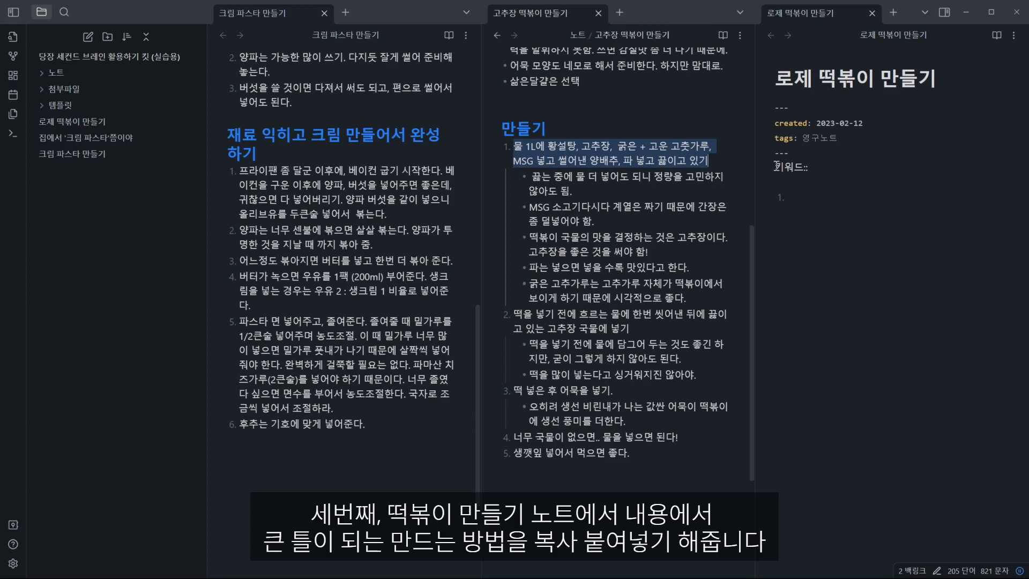
click(790, 196)
text(물 1L에 황설탕, 고추장, 굵은 + 고운 고춧가루, MSG 넣고 썰어낸 양배추, 파 넣고 끓이고 있기)
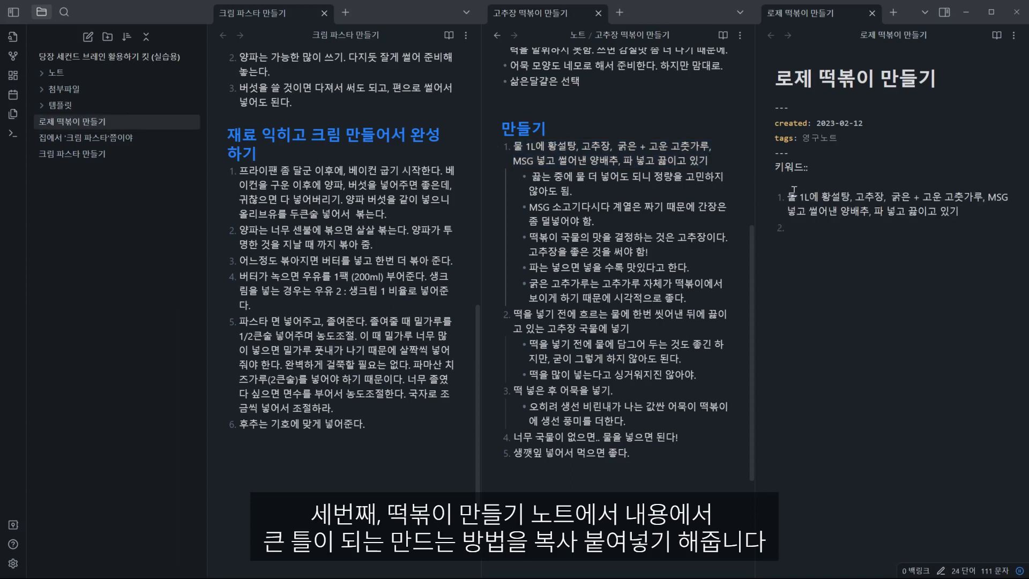
Copy the second and third 만들기 instructions from the 고추장 떡볶이 note into the 로제 떡볶이 list as items 2 and 3
drag(514, 313, 654, 328)
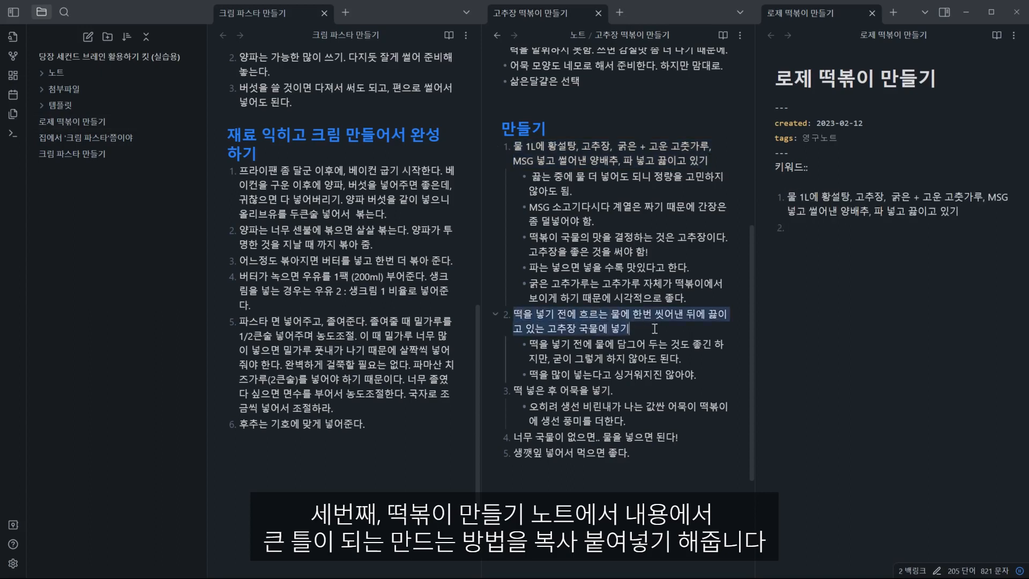
key(ctrl+c)
click(844, 227)
key(ctrl+v)
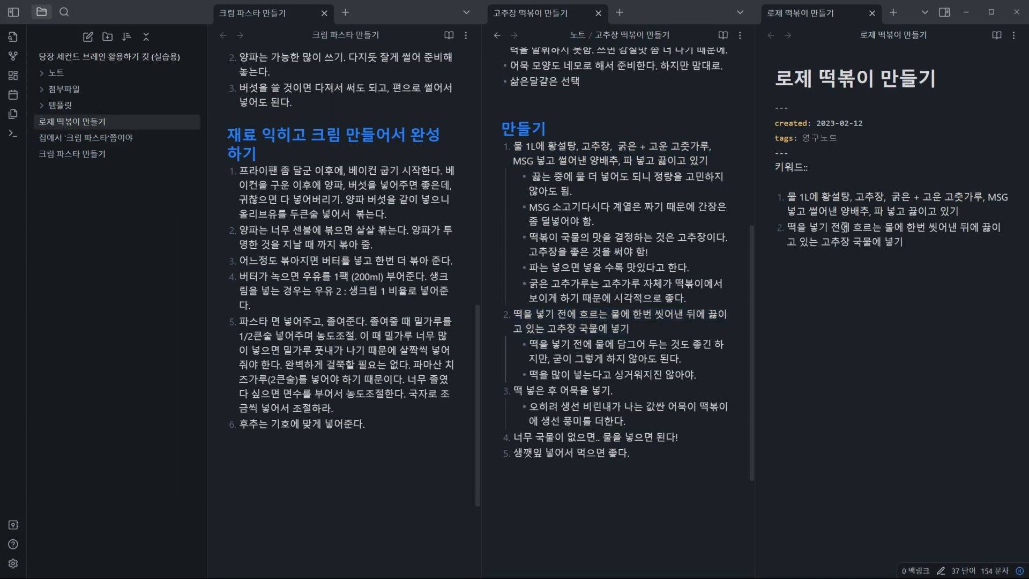
drag(511, 390, 614, 390)
key(ctrl+c)
click(872, 253)
key(ctrl+v)
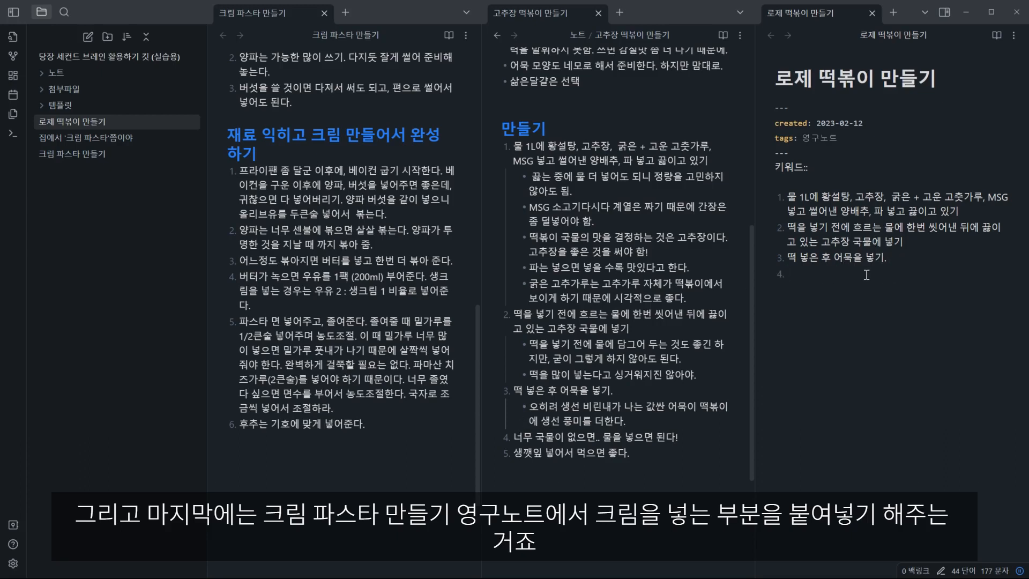
Copy the cream pasta note's butter-and-milk instruction in as item 4 and add "적당한 수준이 될 때 까지 졸여준다." as item 5
click(276, 289)
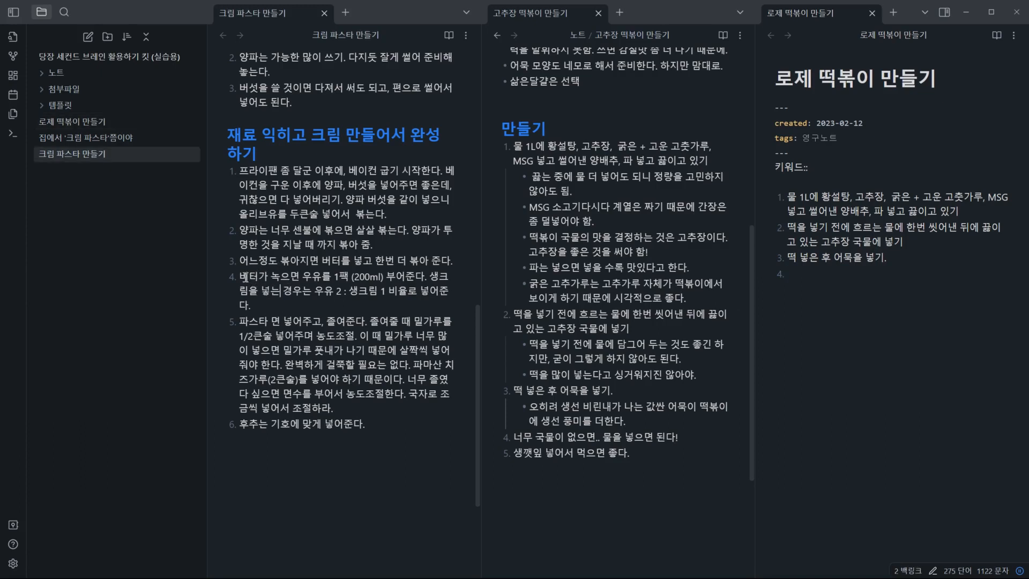
drag(242, 276, 905, 278)
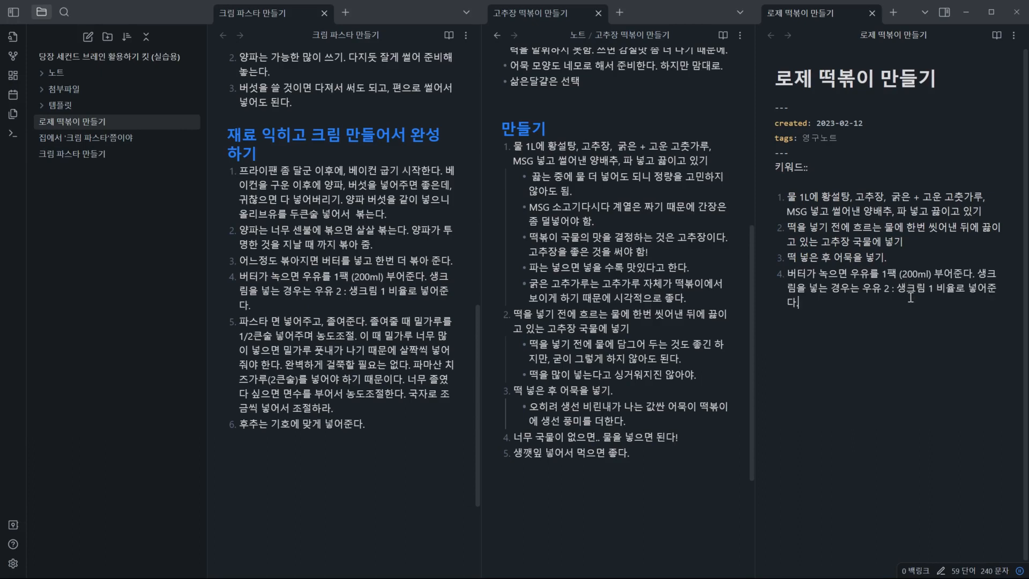
key(Return)
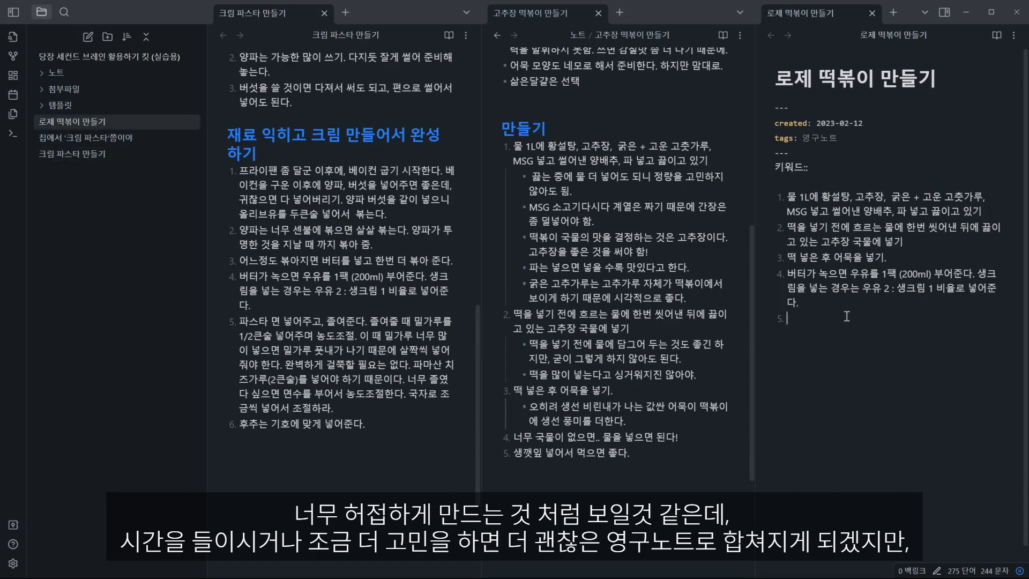
text(적당해)
key(BackSpace)
text(한 수준이 될)
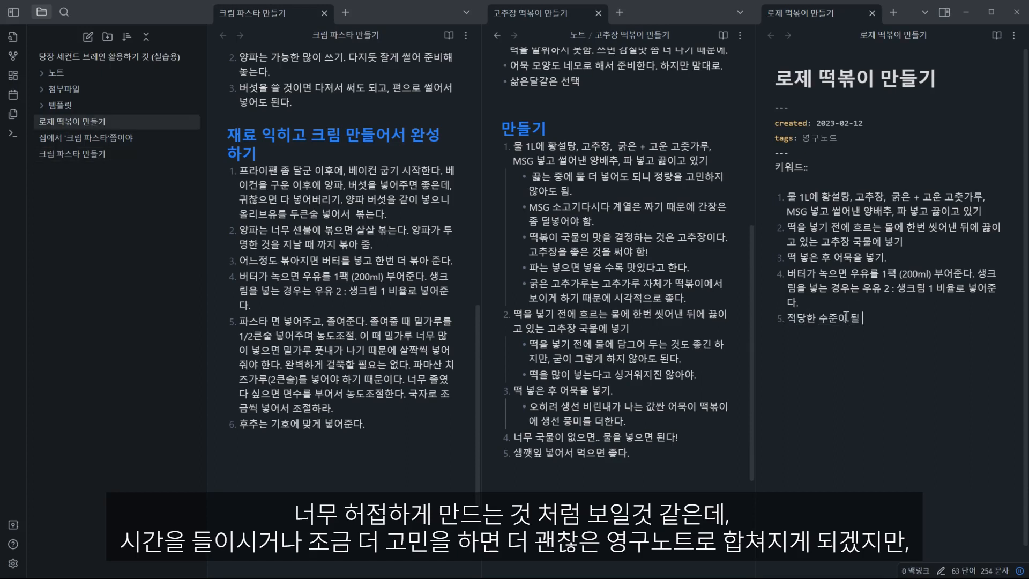
text( 때 ㄲ까지 졸여준다.)
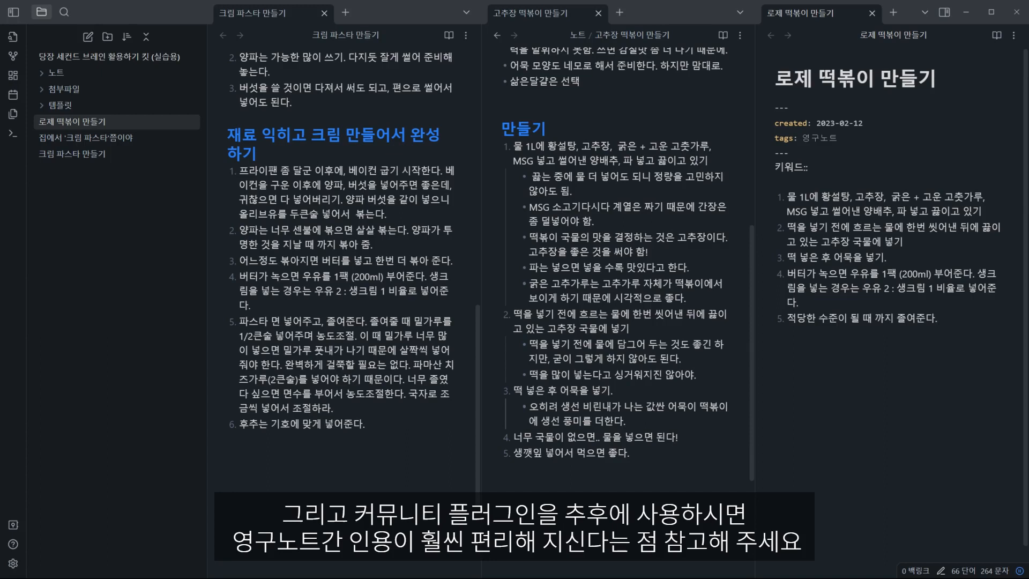
Add a level-two "출처" heading below the numbered list in the 로제 떡볶이 만들기 note
key(Return)
key(Return)
text(## 출처)
key(Return)
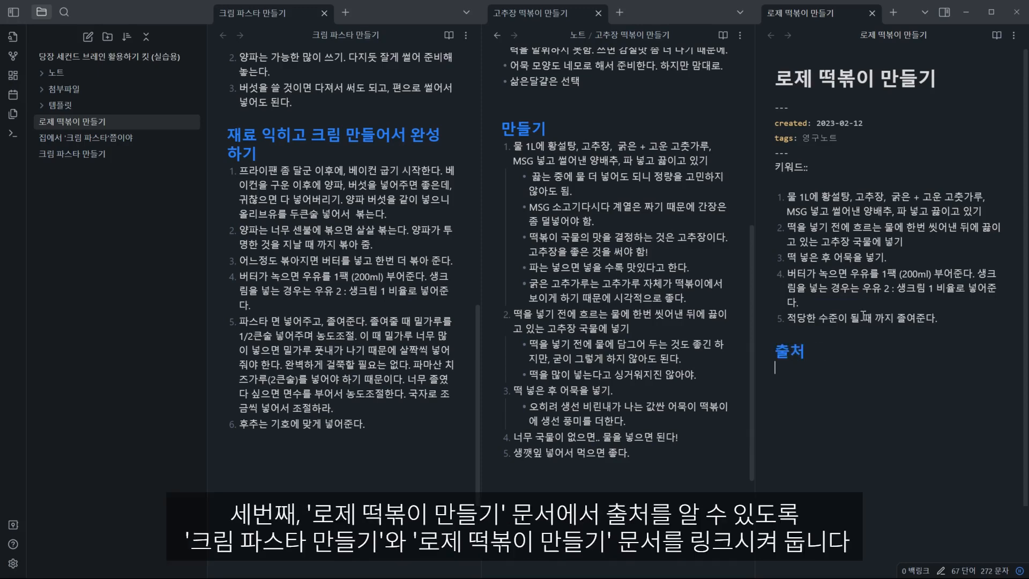
Link the 크림 파스타 만들기 and 고추장 떡볶이 만들기 notes on separate lines under the "출처" heading of the 로제 떡볶이 만들기 note
text([[크림)
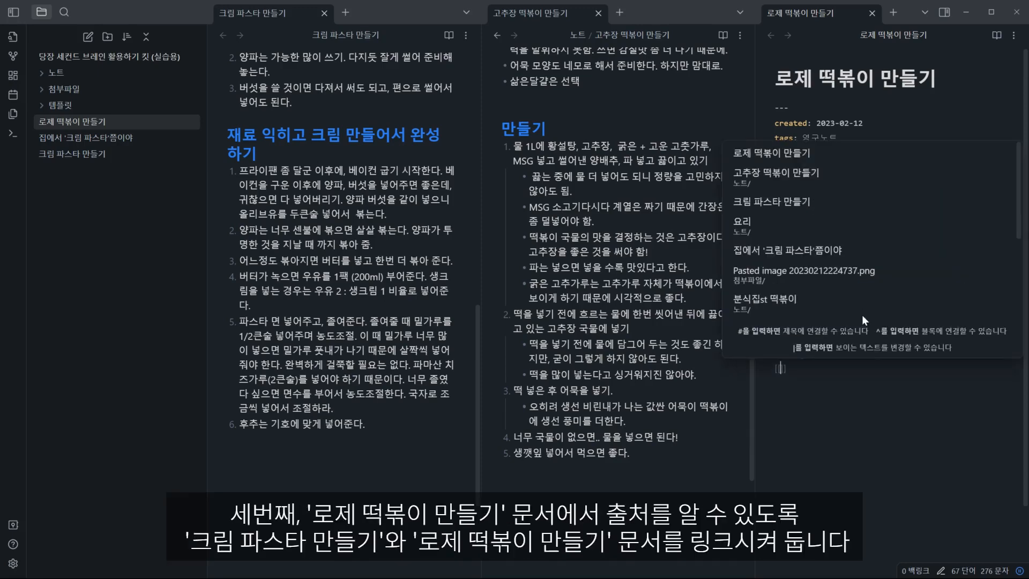
key(Return)
key(Return)
text([[고추)
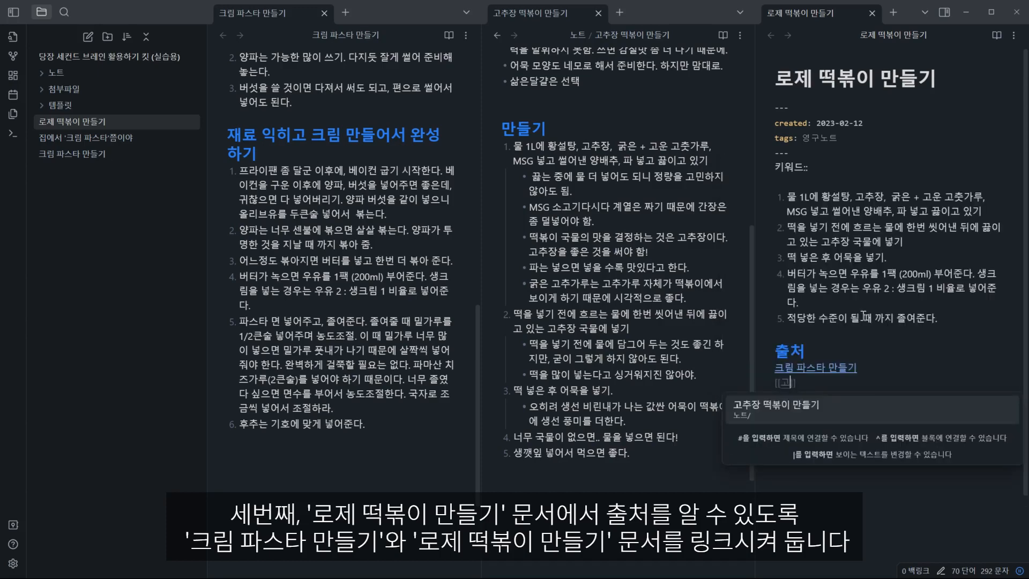
key(Return)
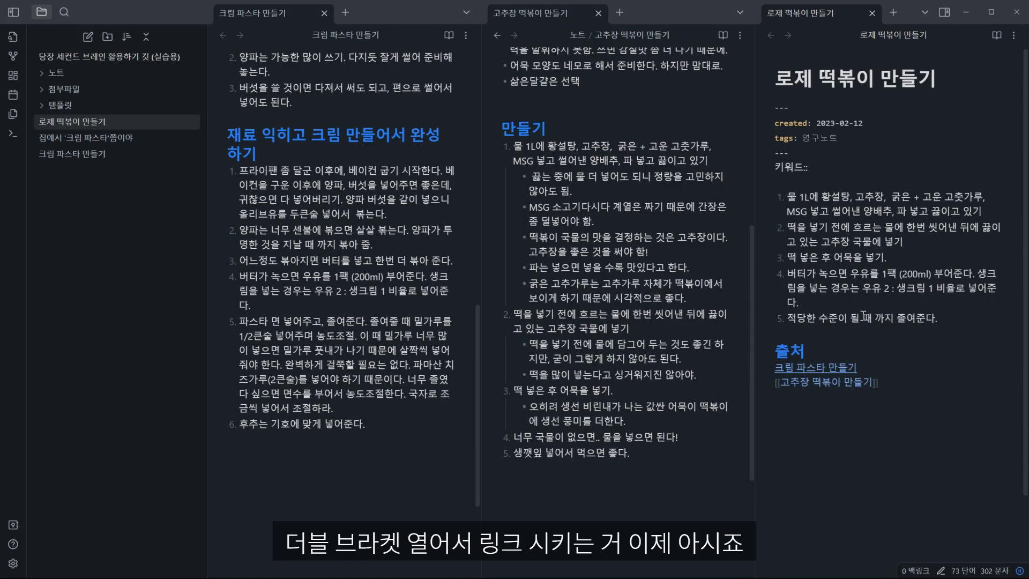
key(Return)
key(BackSpace)
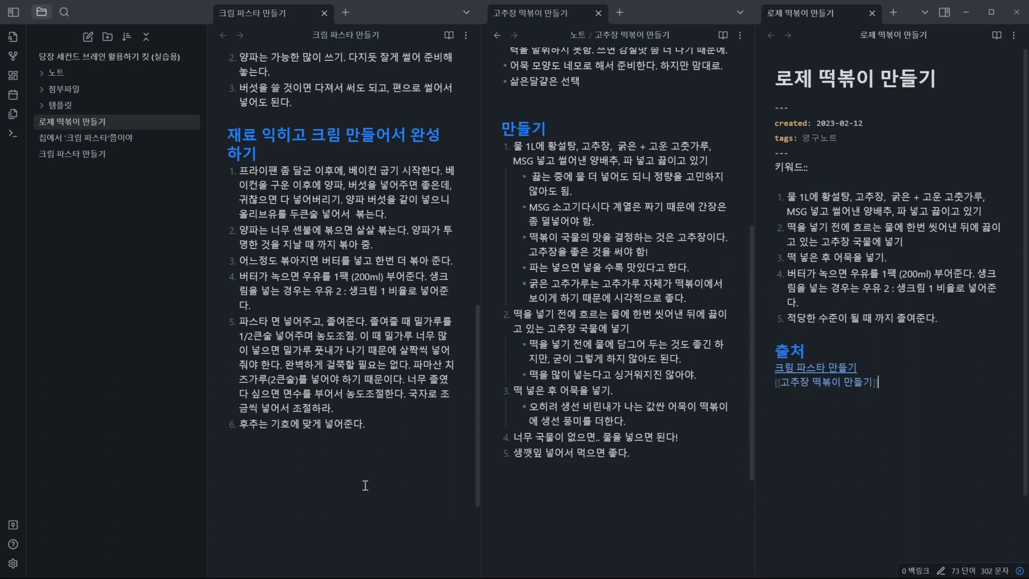
Add a level-two "관련" heading with a link to 로제 떡볶이 만들기 at the end of the 크림 파스타 만들기 note
click(407, 462)
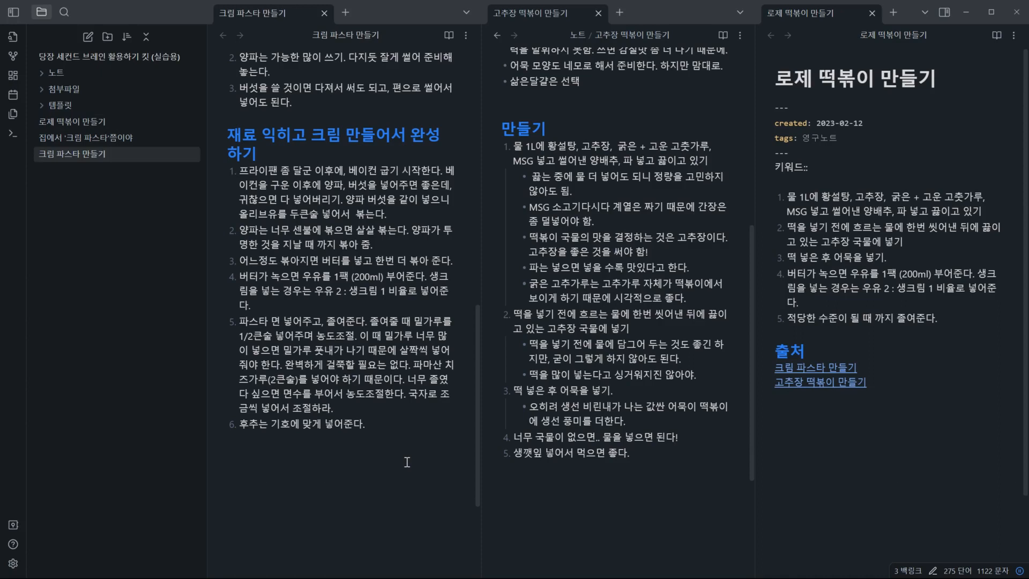
text(## 고관련)
key(Return)
text([[)
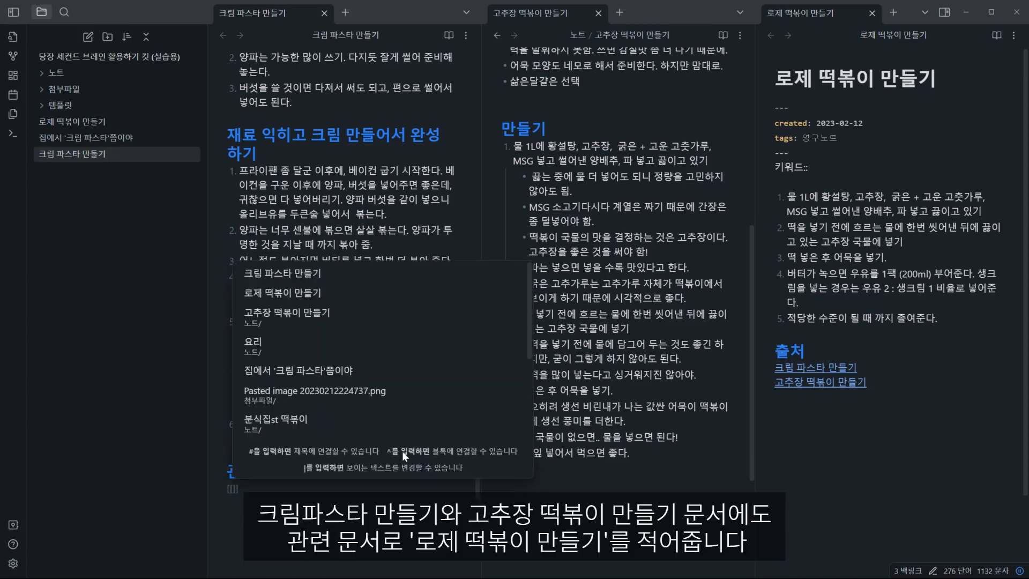
click(373, 293)
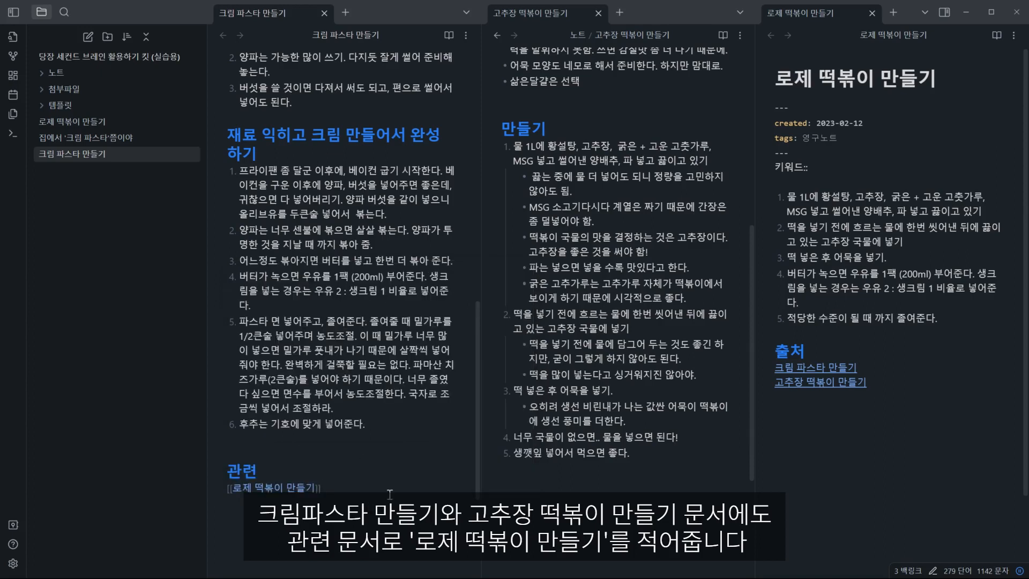
Add a level-two "관련" heading and a 로제 떡볶이 만들기 link at the end of the 고추장 떡볶이 만들기 note
click(652, 495)
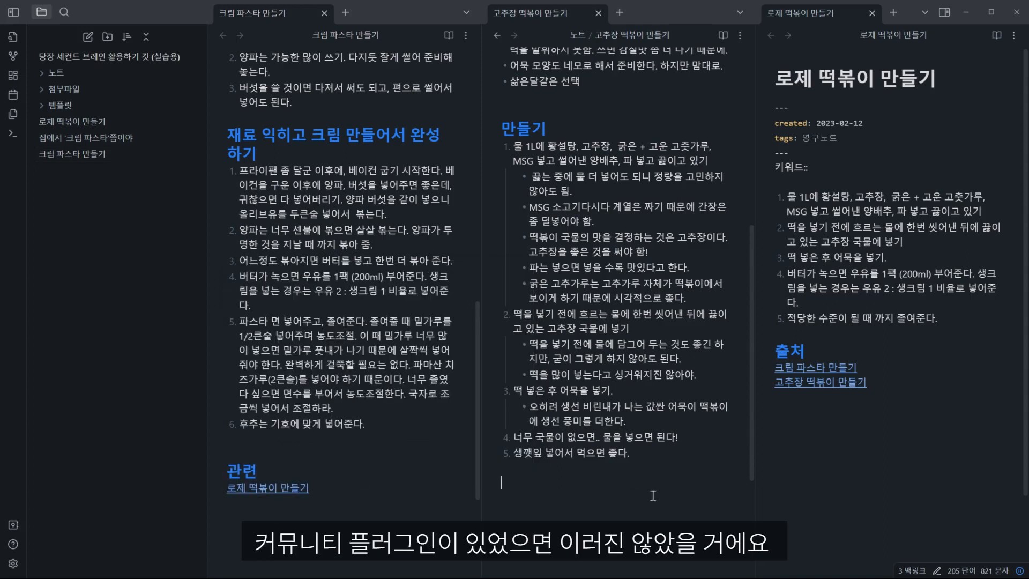
text(## 관련 [[로제 떡볶이 만들기]])
click(664, 458)
click(671, 477)
Fill the 키워드 field of the 로제 떡볶이 만들기 note with a link to the 요리 note
click(825, 174)
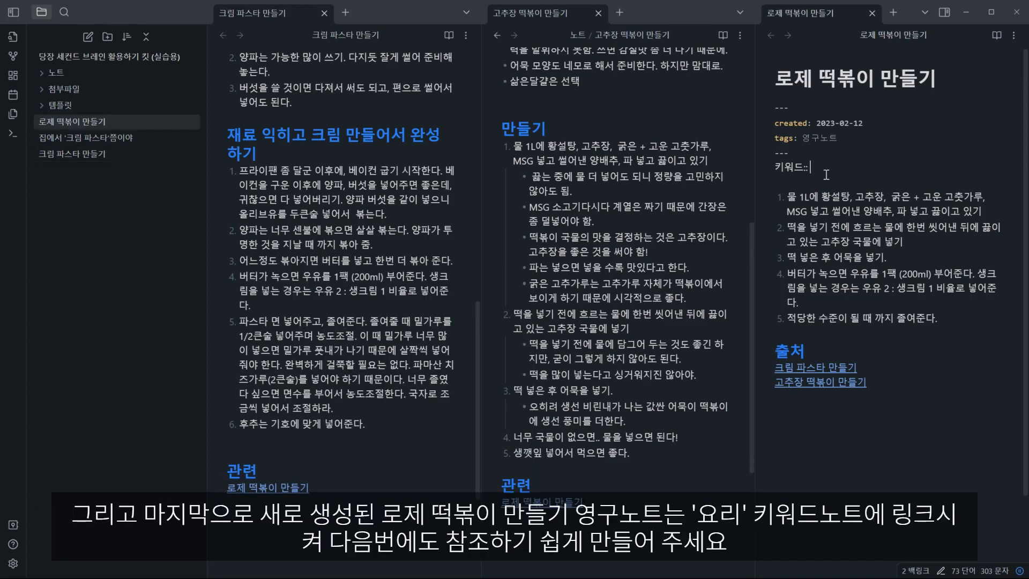
text([[요리)
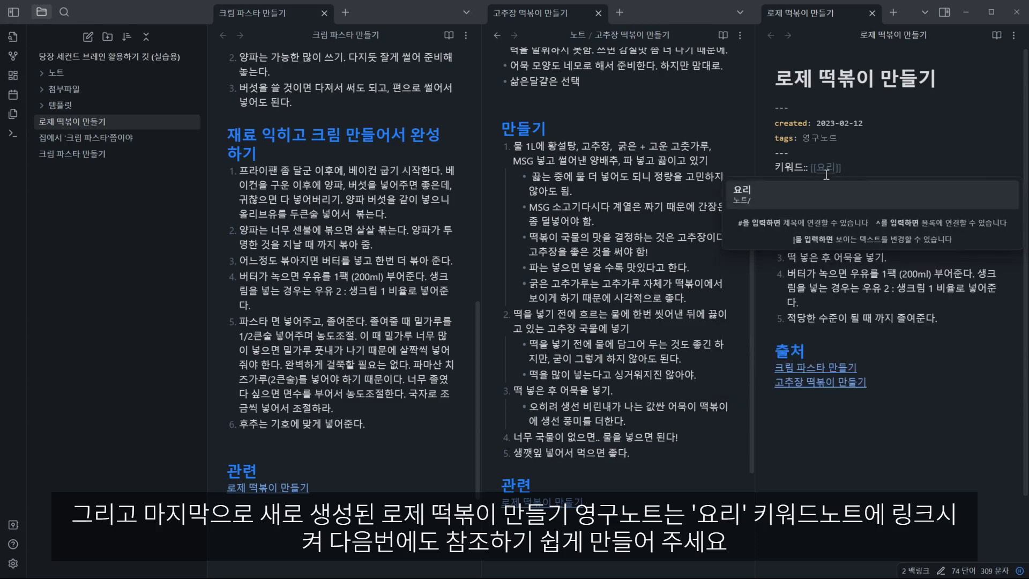
click(861, 192)
click(857, 270)
Open the linked 요리 note in a new split and add a link to 로제 떡볶이 만들기 below its existing links
ctrl+alt+click(817, 171)
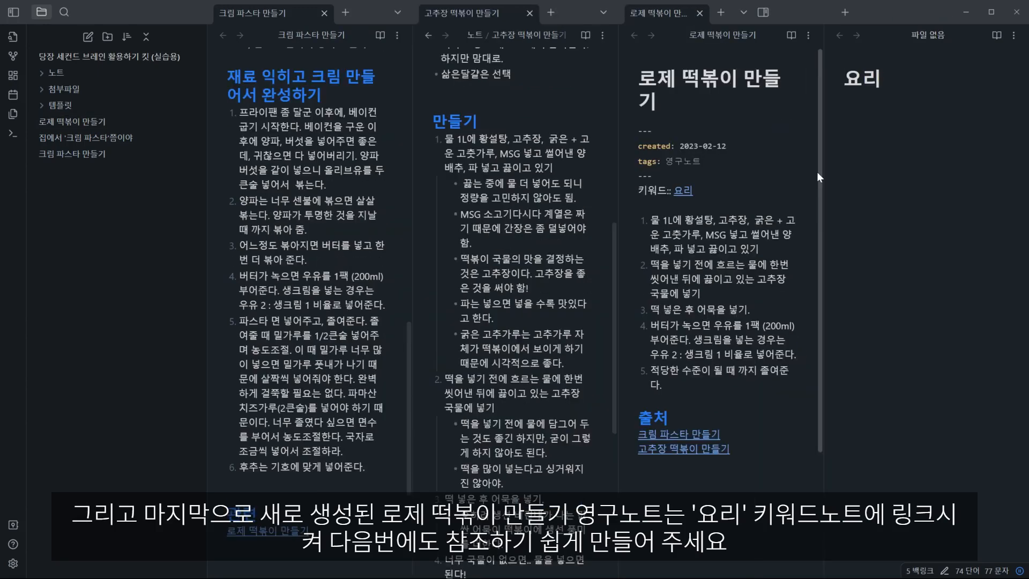
click(911, 243)
text([[로제)
key(Return)
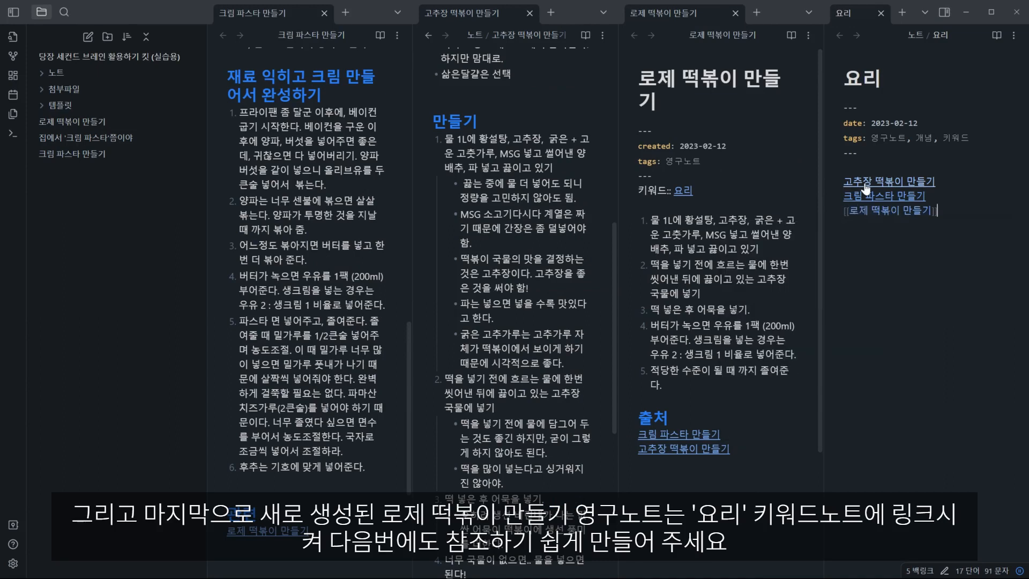